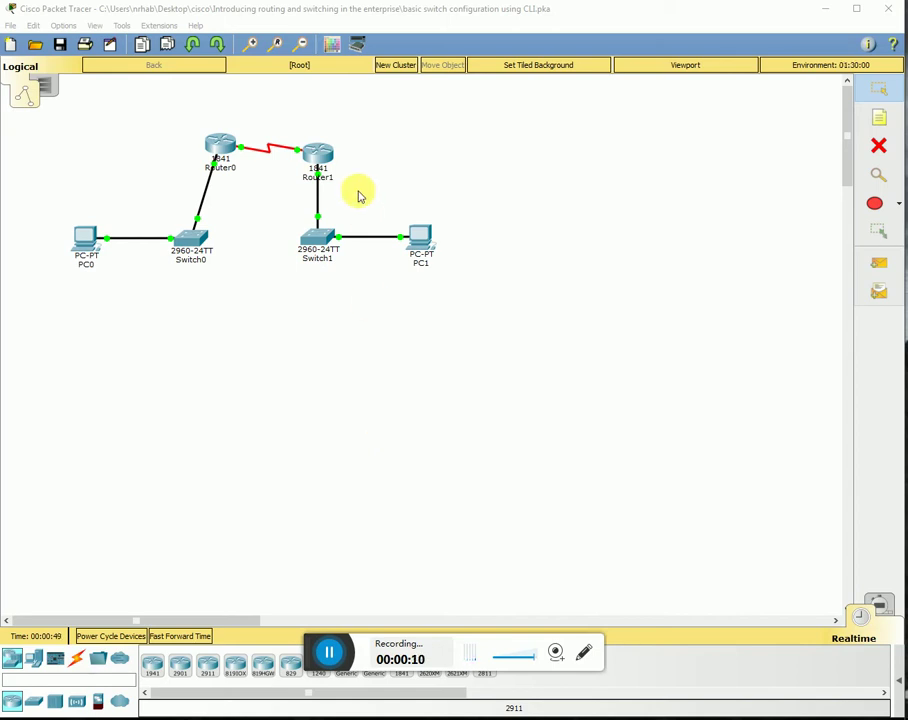
- Open Switch0's command-line console from the topology
click(186, 245)
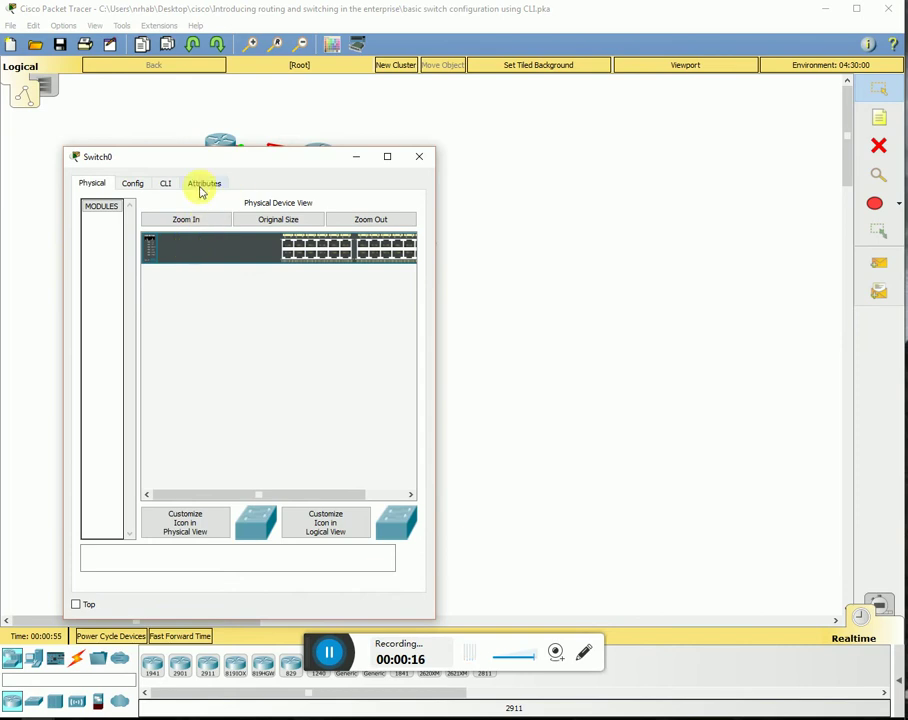
click(167, 186)
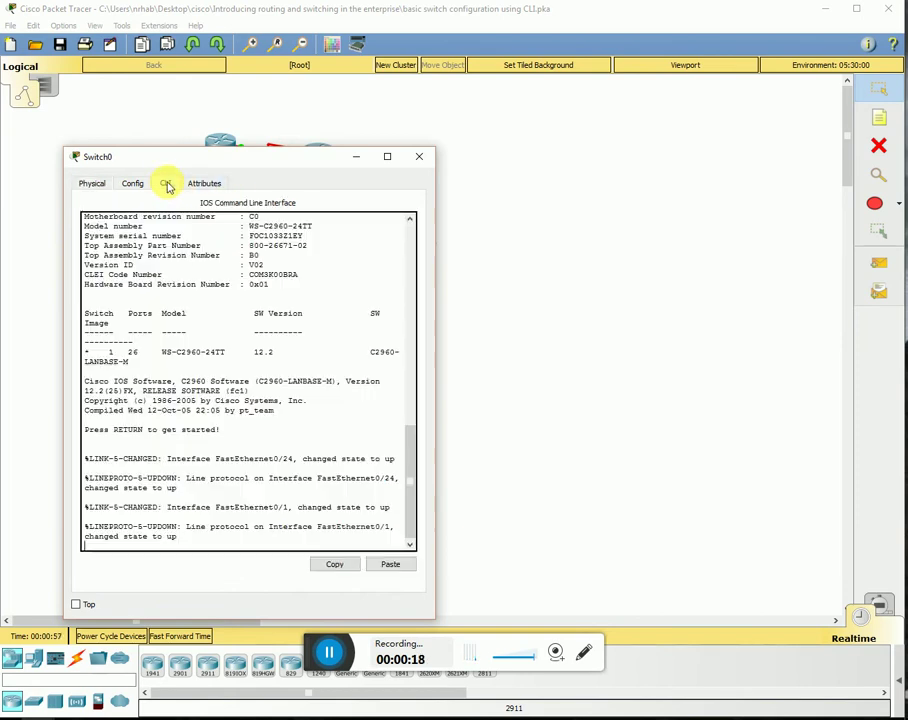
- Enter global configuration mode and rename the switch to switch0
key(Return)
key(Return)
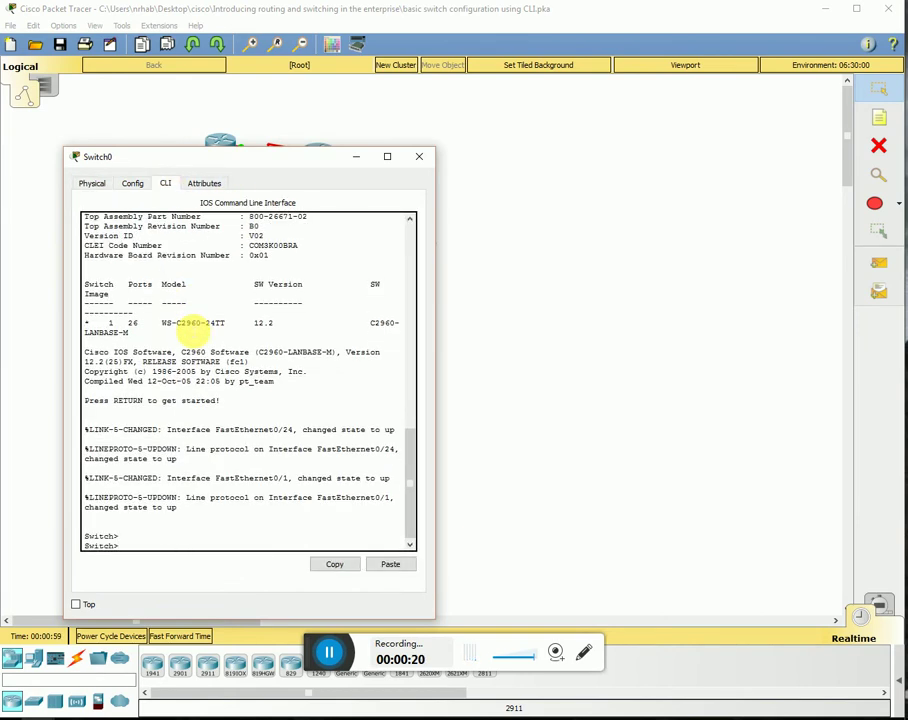
text(enable)
key(Return)
text(config t)
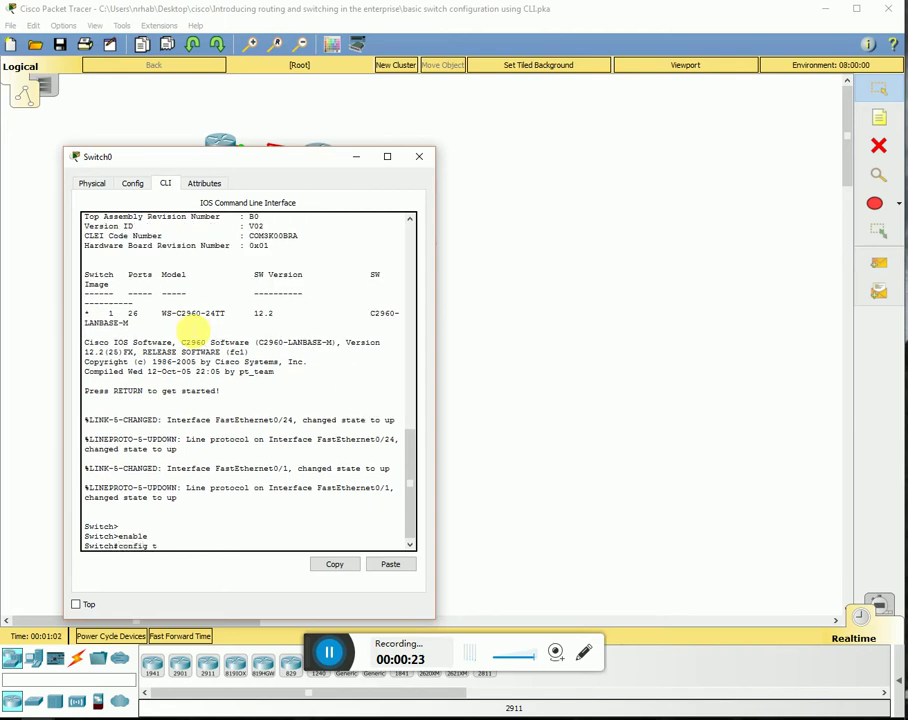
key(Return)
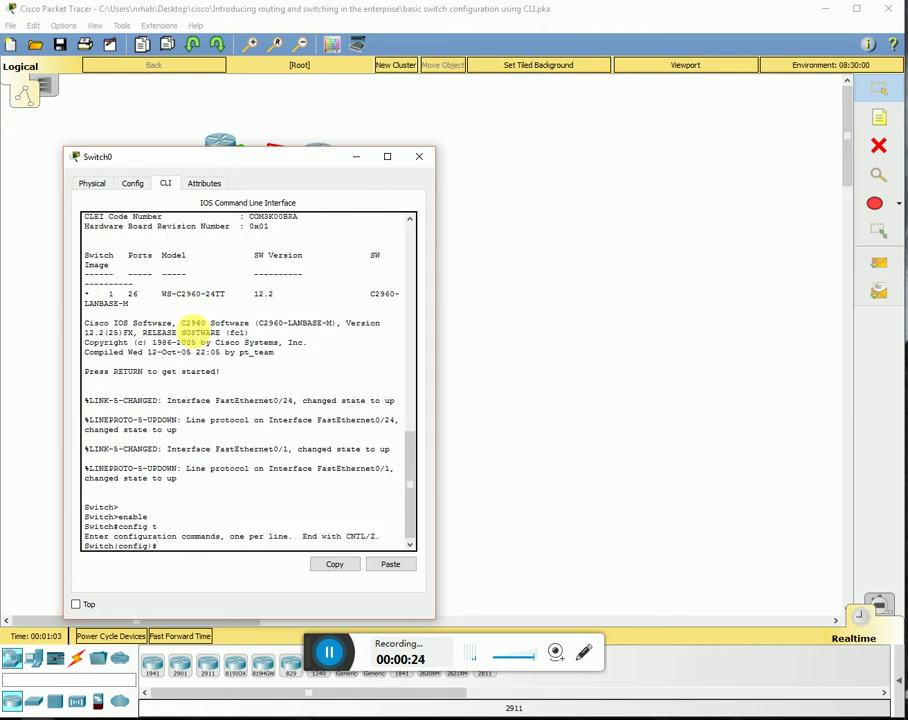
text(hostame switch 0)
key(Return)
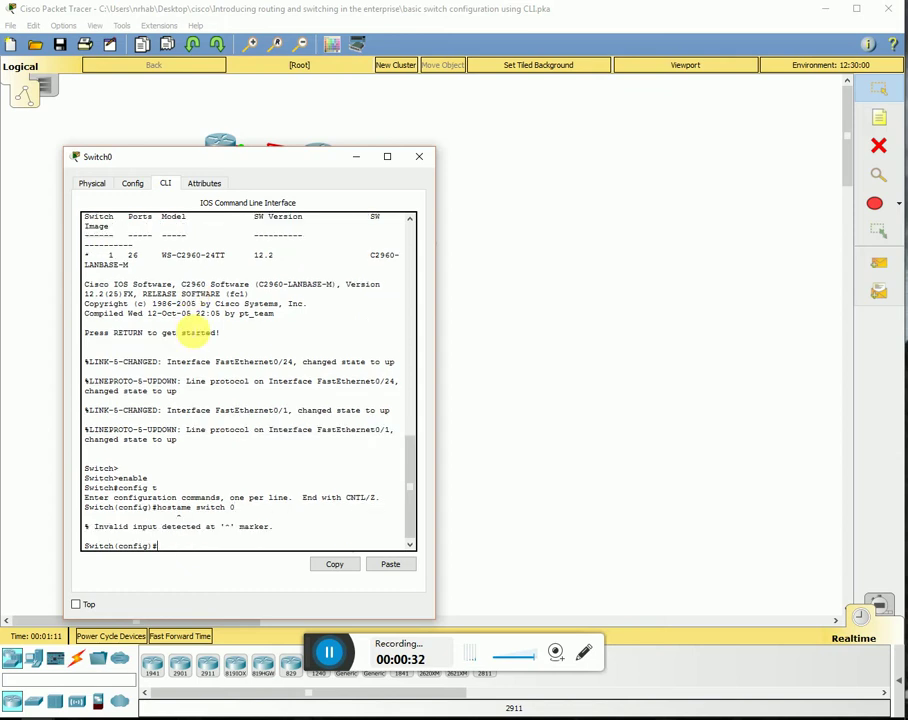
text(hostname switch0)
key(Return)
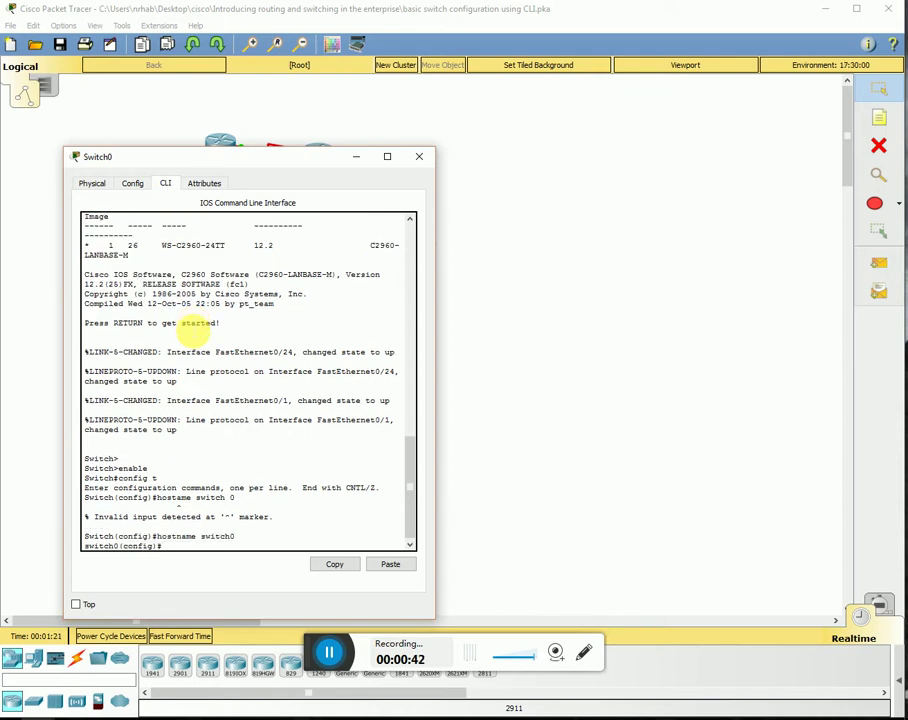
- Set an enable secret password on switch0
text(enable secret cisco)
key(Return)
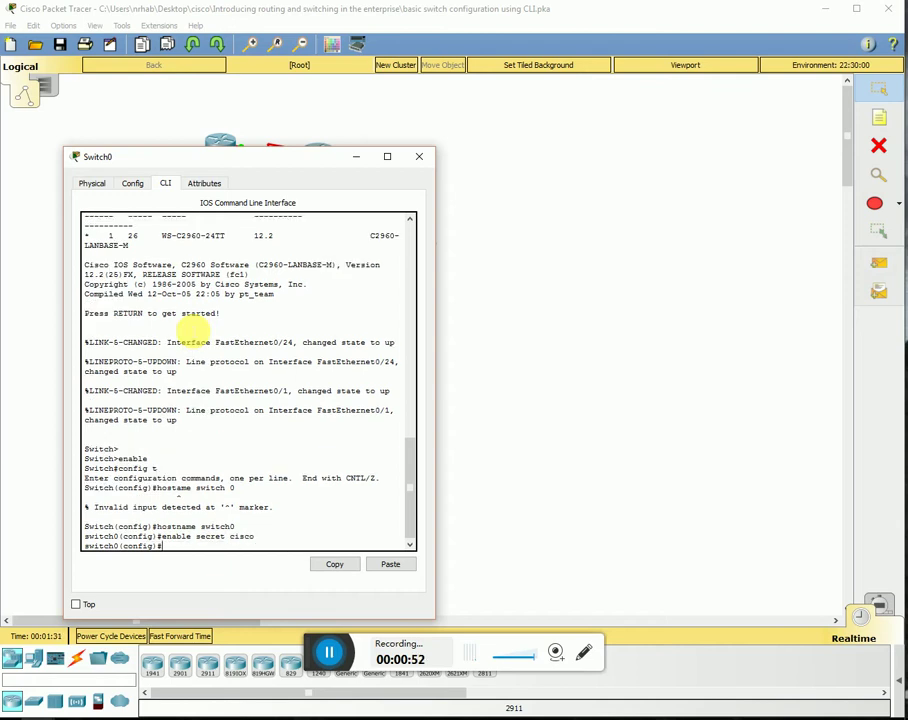
text(int)
- Give interface Vlan1 address 192.168.10.254 255.255.255.0, enable it with no shutdown, and exit
text(vlan1)
key(Return)
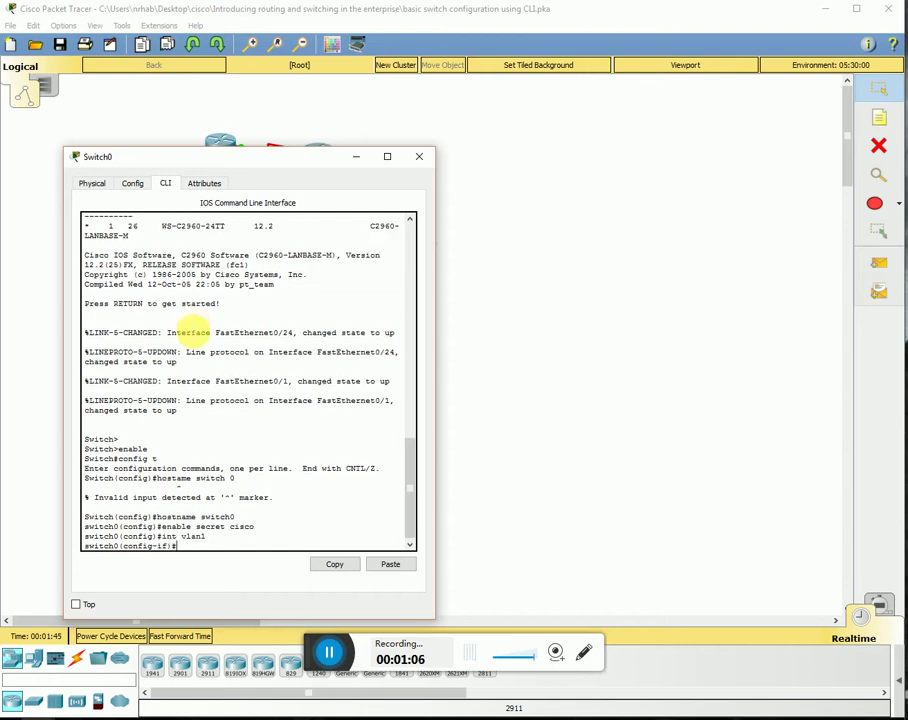
text(ip address 192.168.)
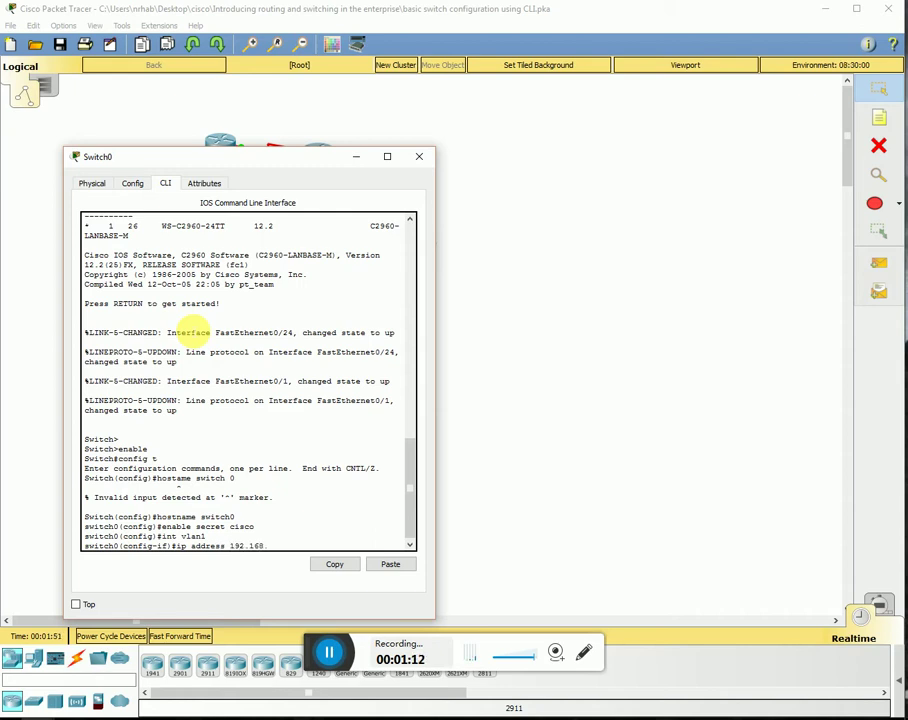
text(10.254 255.255.255.0)
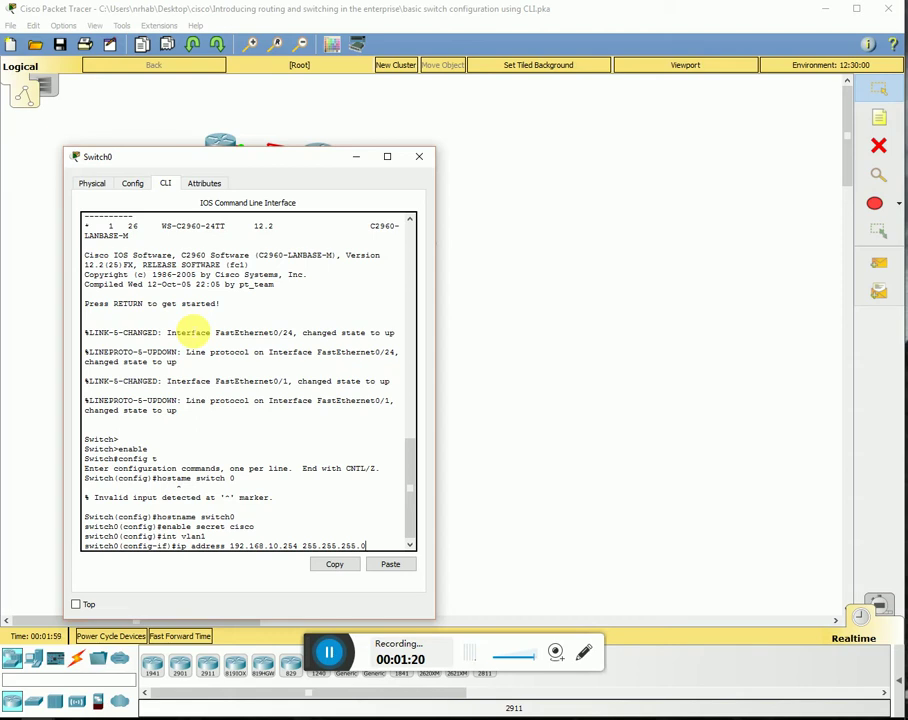
key(Return)
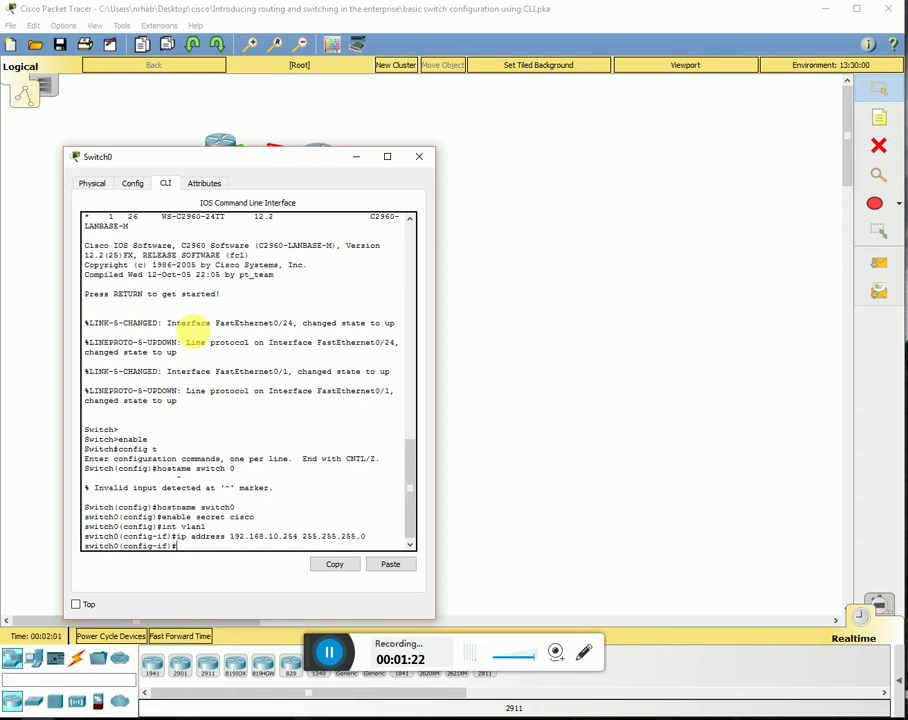
text(no shutdown)
key(Return)
key(Return)
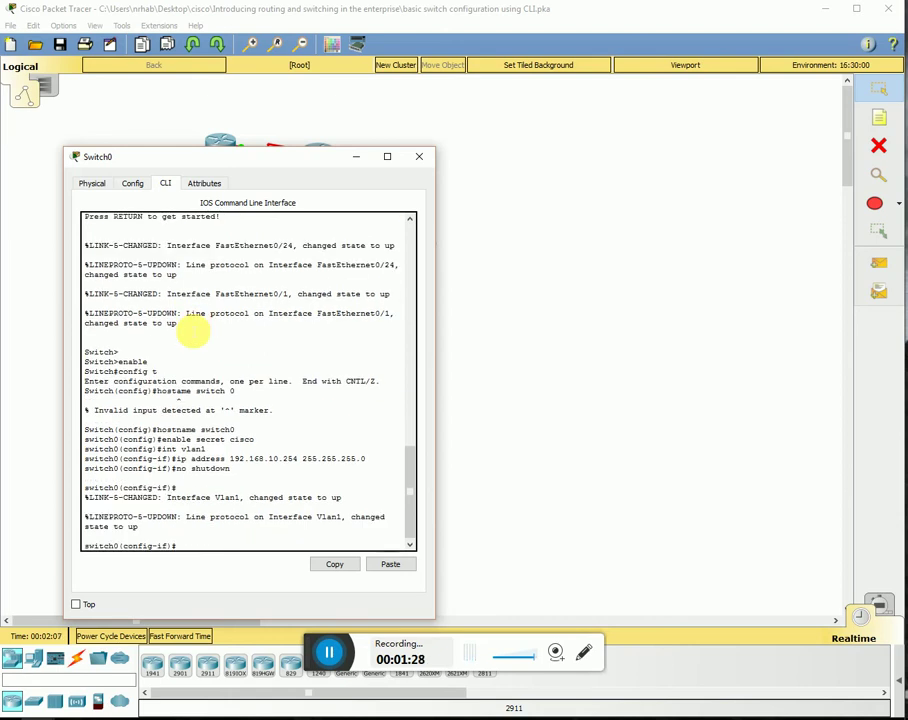
text(exit)
key(Return)
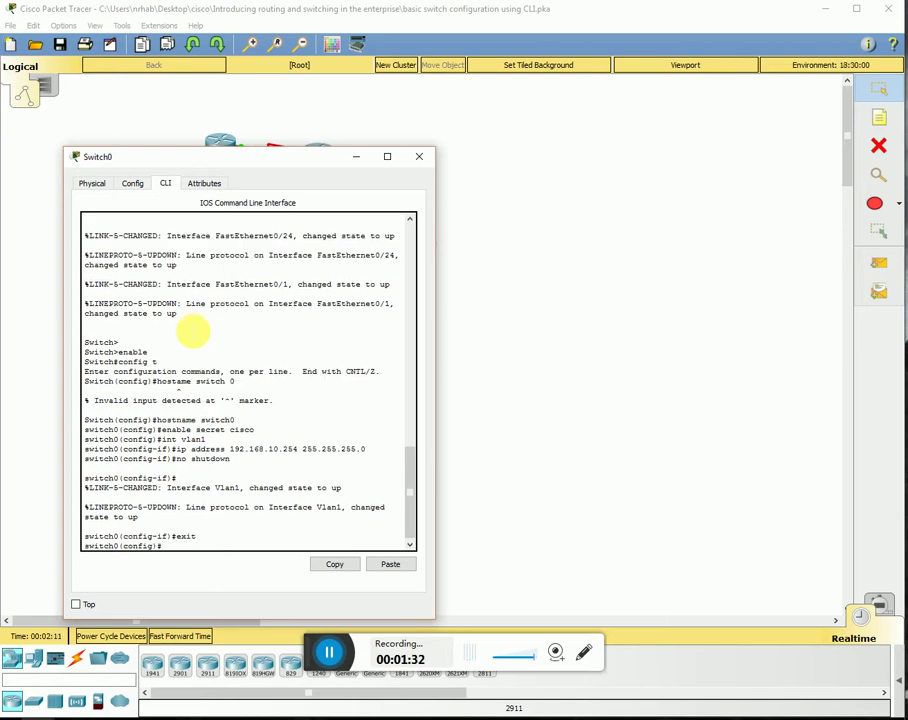
text(ip default)
- Set switch0's ip default-gateway to 192.168.10.1
key(Tab)
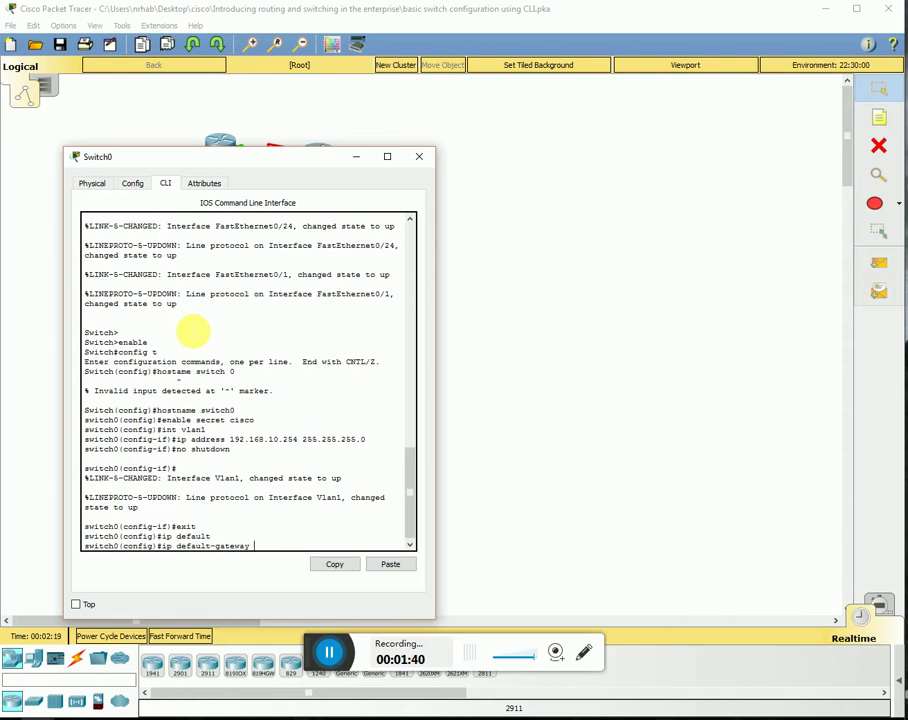
text(192.168.10.1)
key(Return)
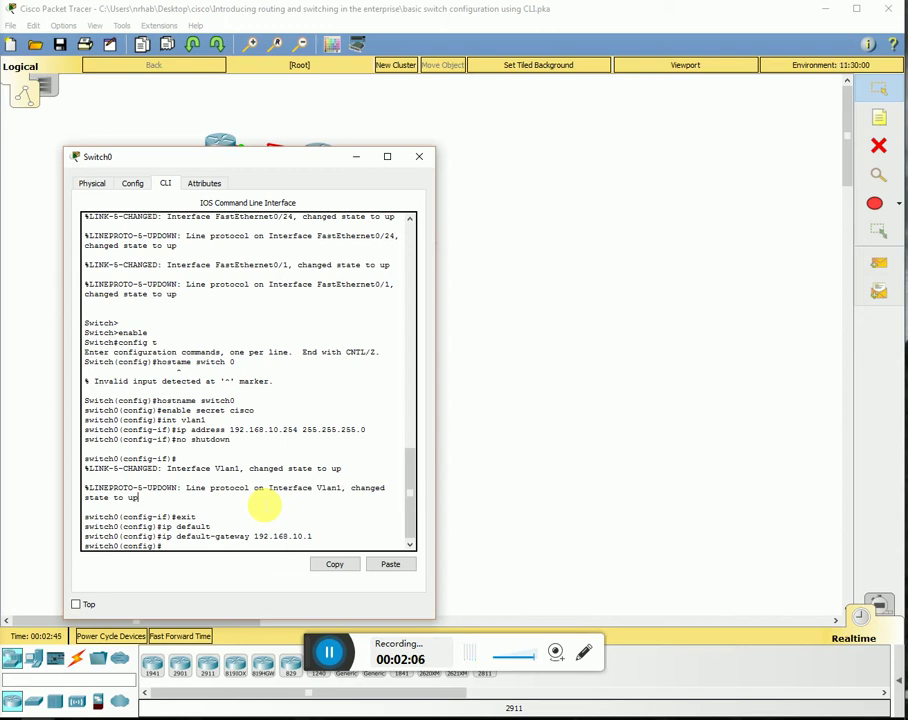
text(lie )
text(ne console)
text( 0)
- Require a password login on switch0's console line 0
key(Return)
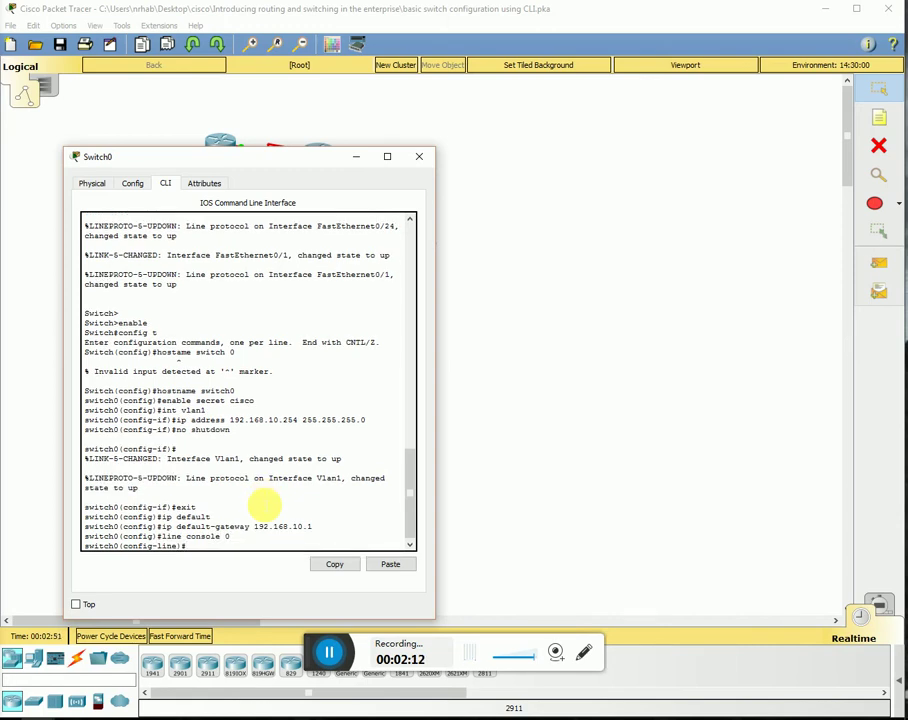
text(password cisco)
key(Return)
text(login)
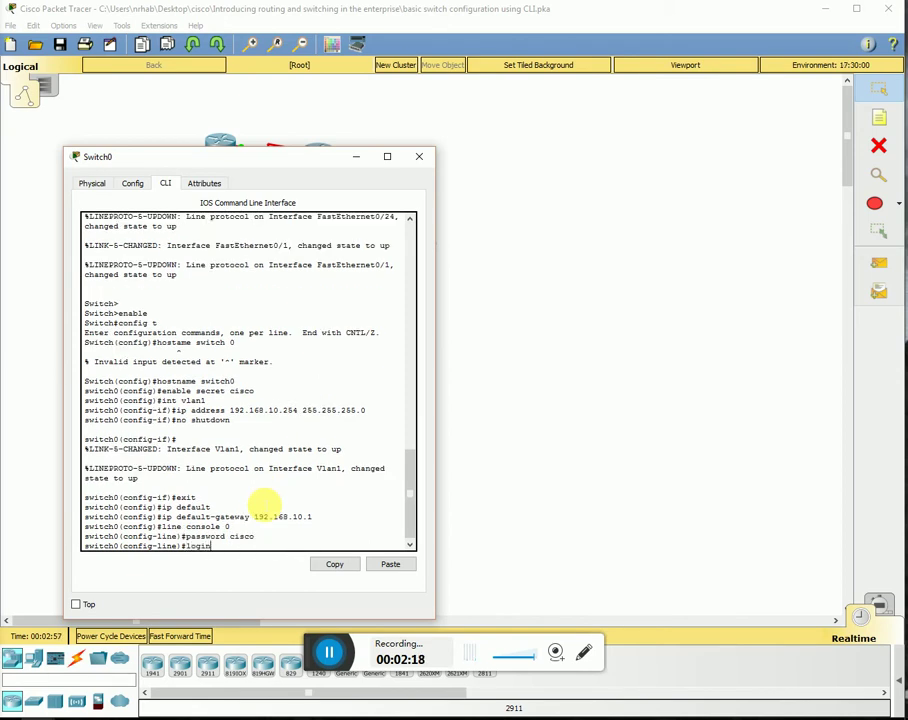
key(Return)
- Require a password login on vty lines 0 4 and return to global configuration
text(live)
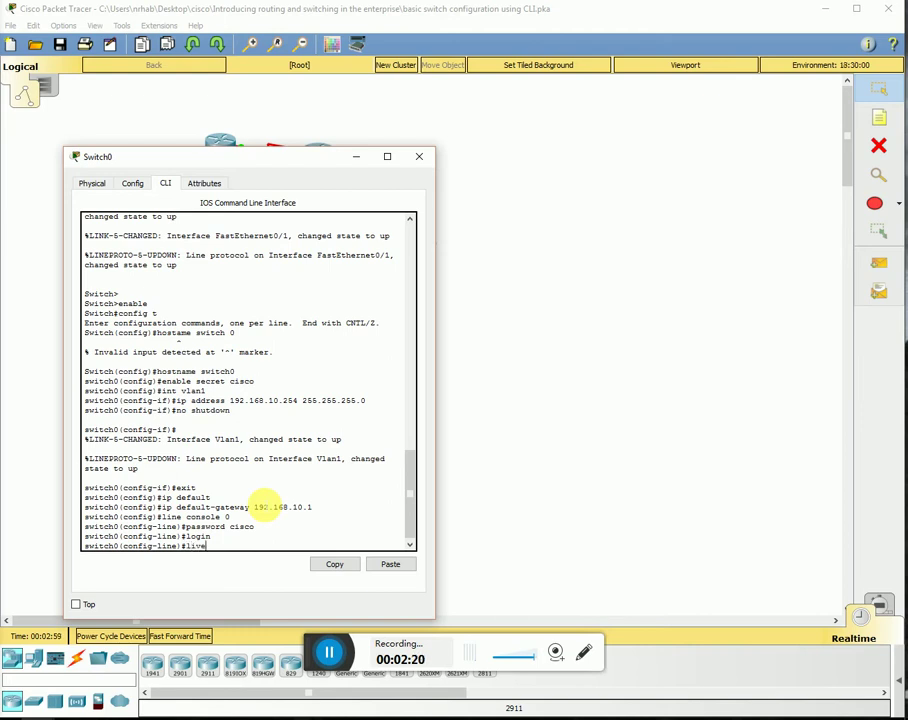
key(BackSpace)
text(ne vty 0 4)
key(Return)
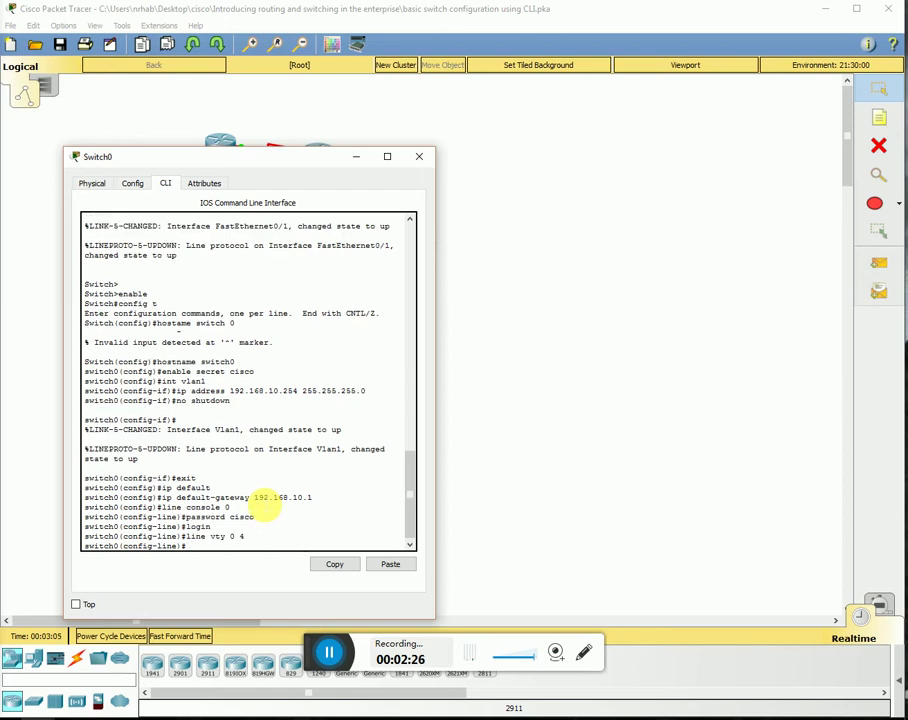
text(password cisco)
key(Return)
text(login)
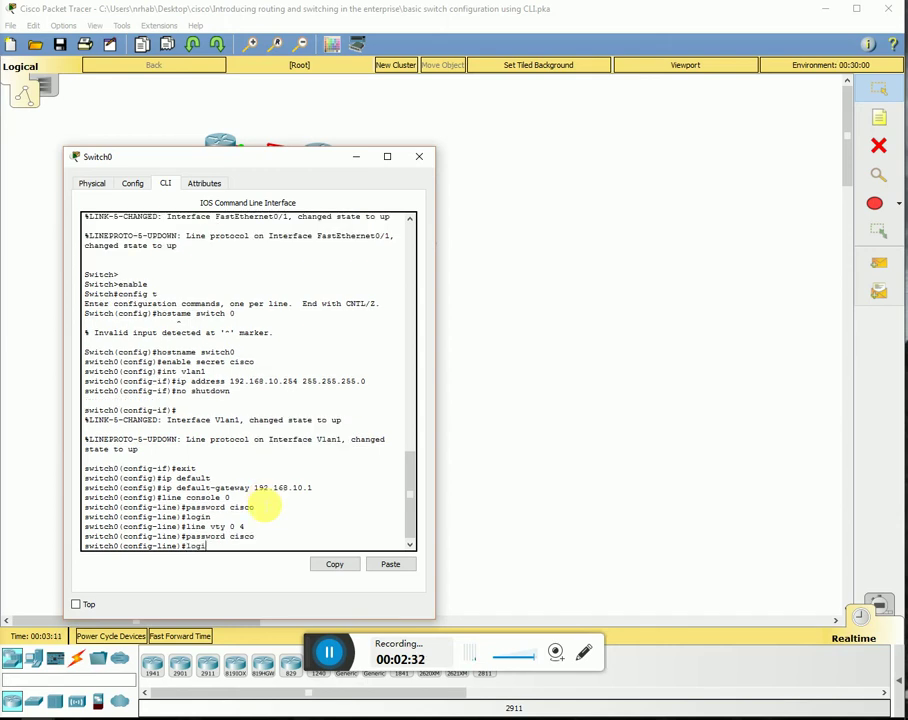
key(Return)
text(exit)
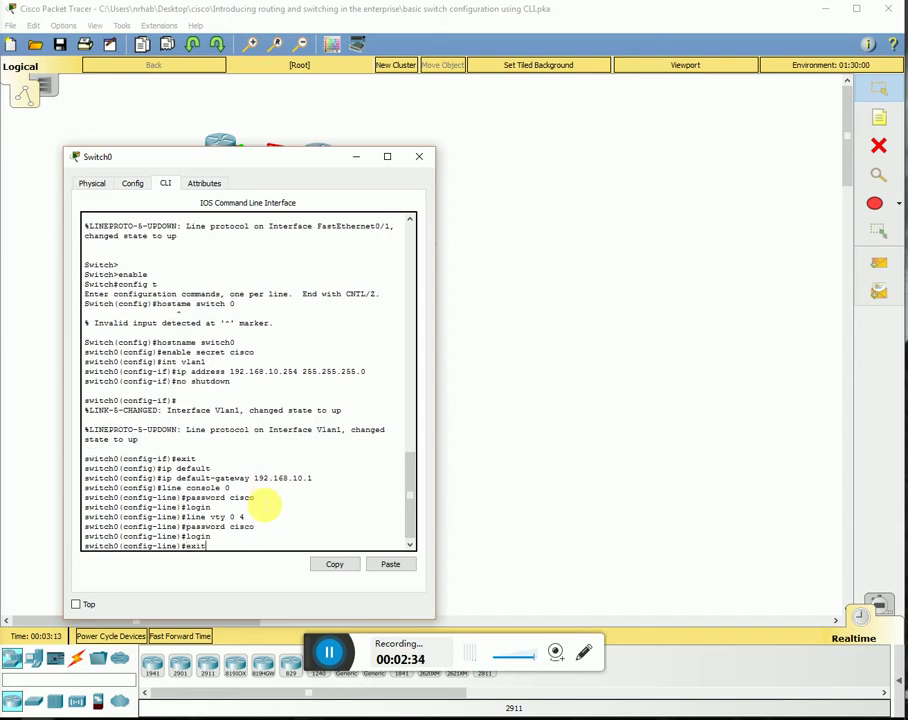
key(Return)
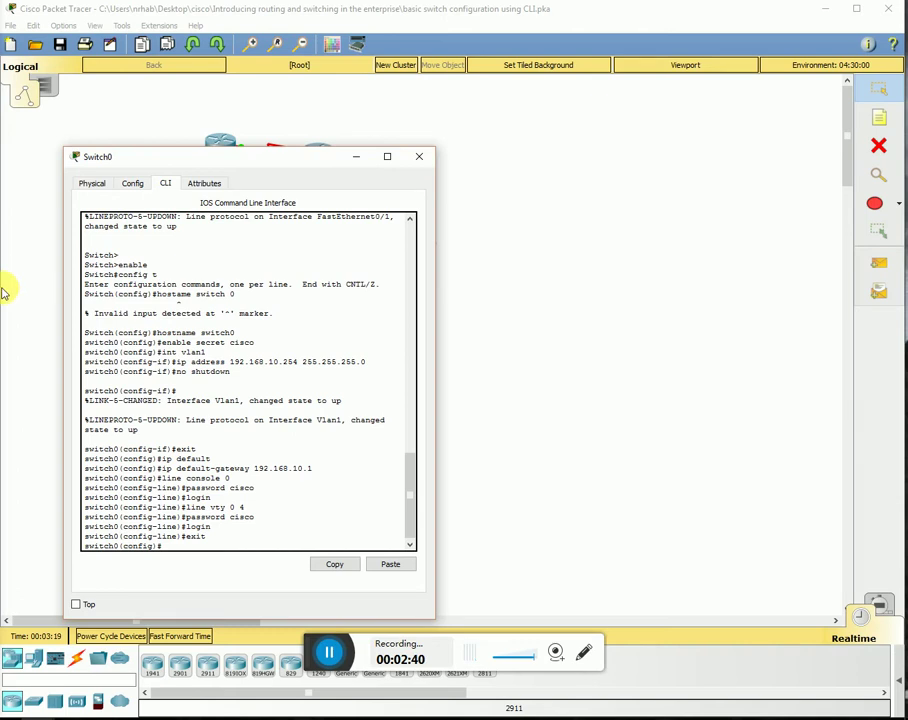
- Point out the vty lines, then move aside and close the Switch0 window
click(3, 370)
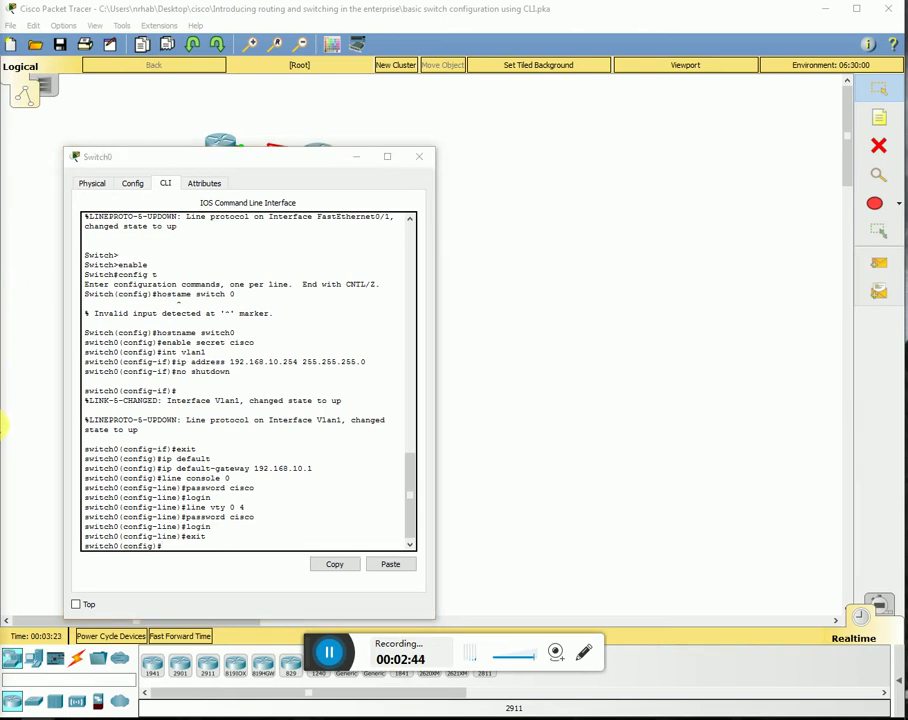
click(226, 513)
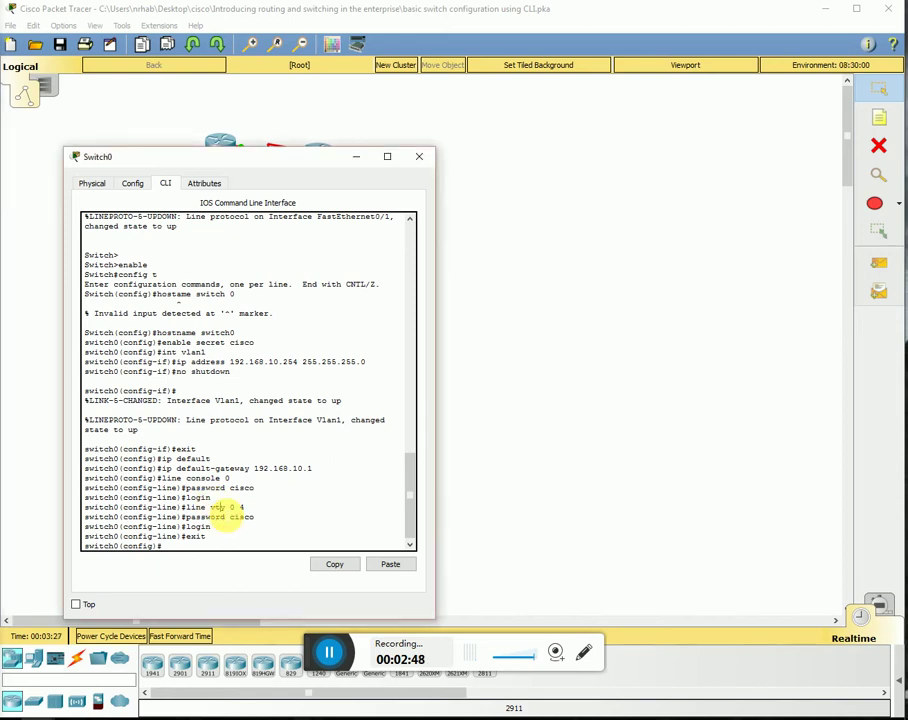
double_click(220, 508)
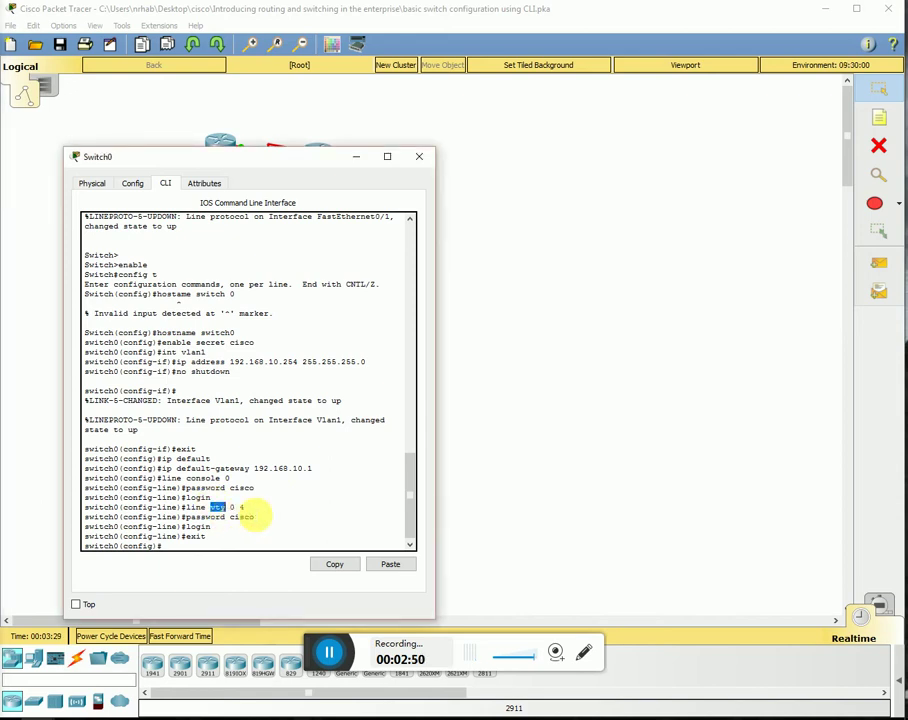
click(286, 513)
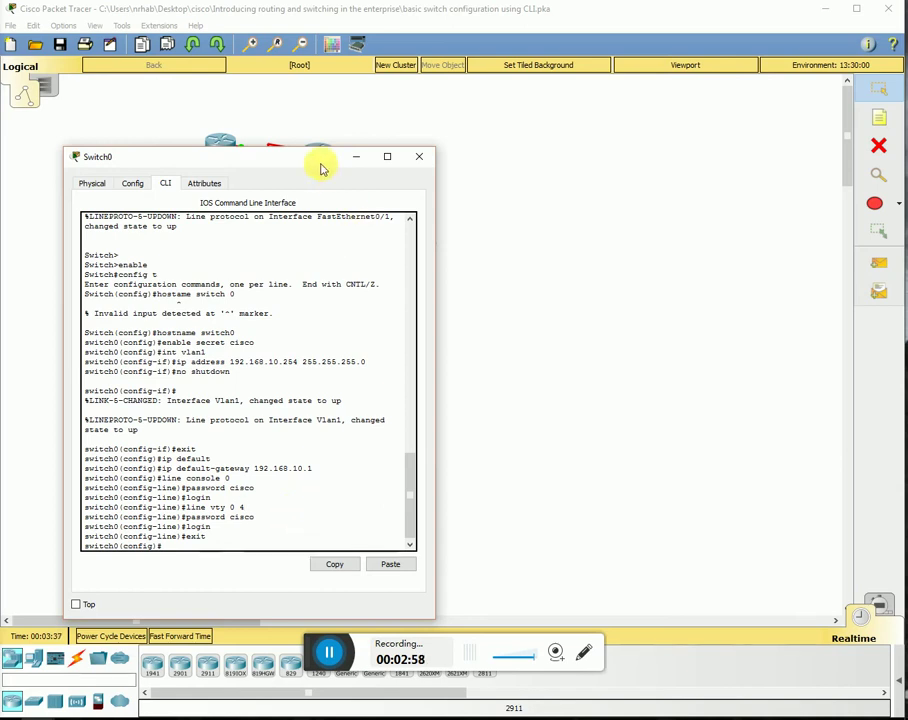
drag(320, 169, 598, 154)
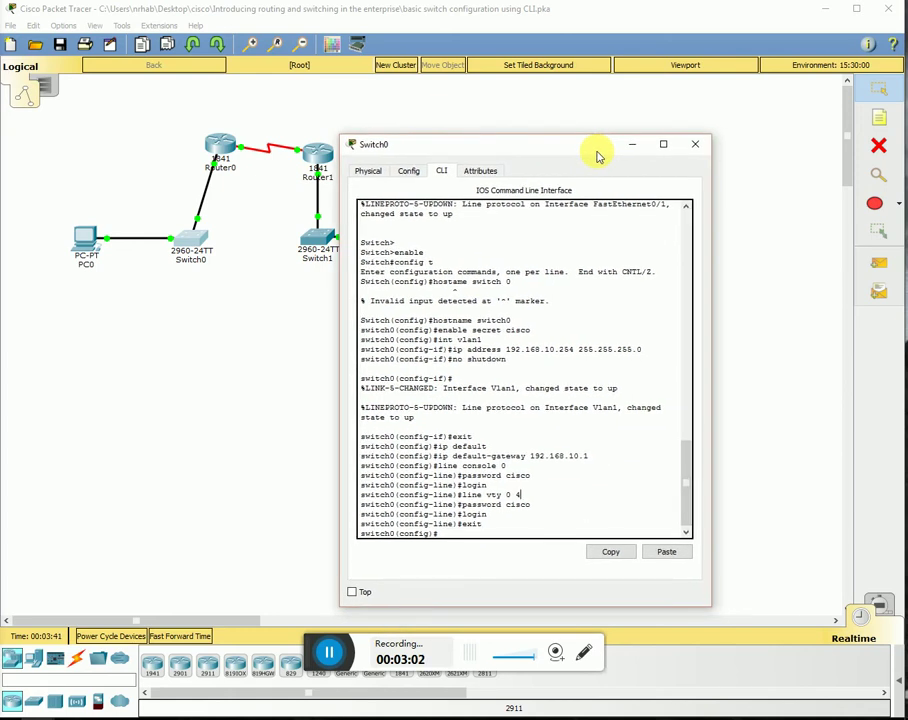
click(694, 144)
- Open Switch1's command-line console and focus its prompt
click(319, 238)
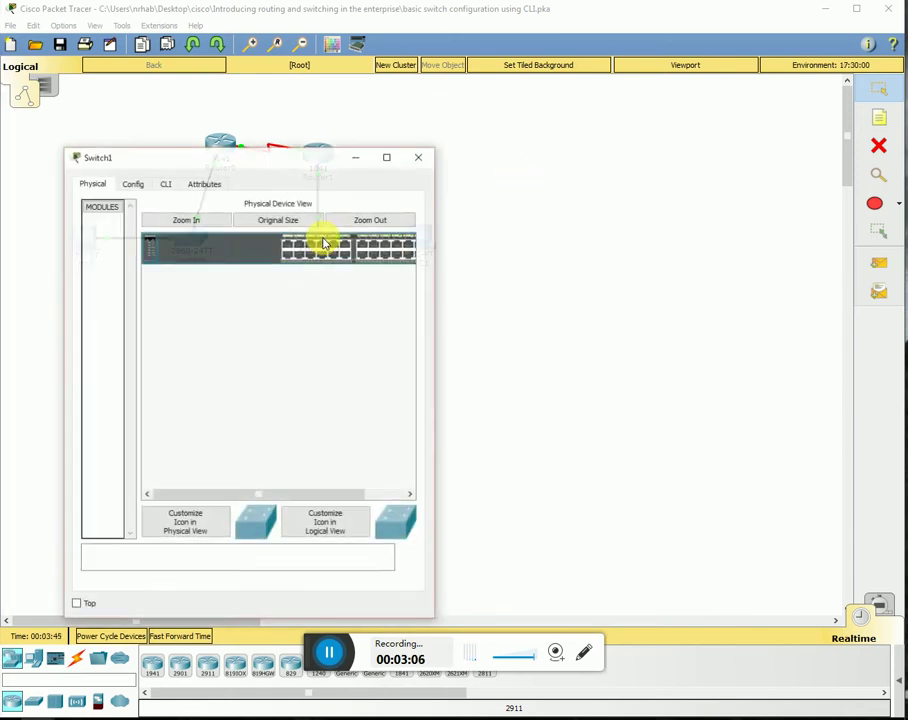
click(165, 183)
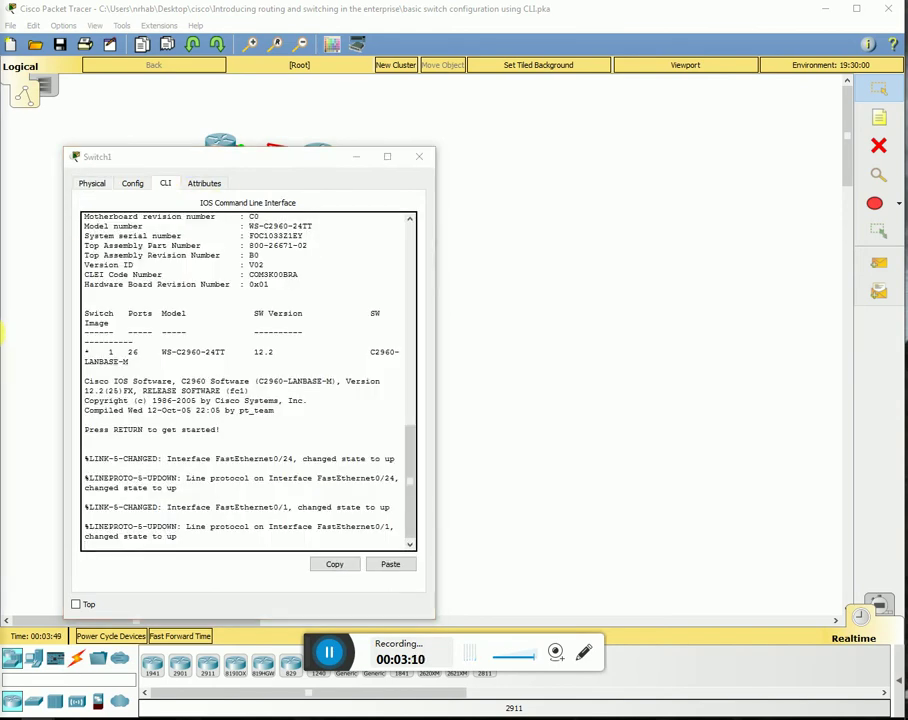
click(239, 461)
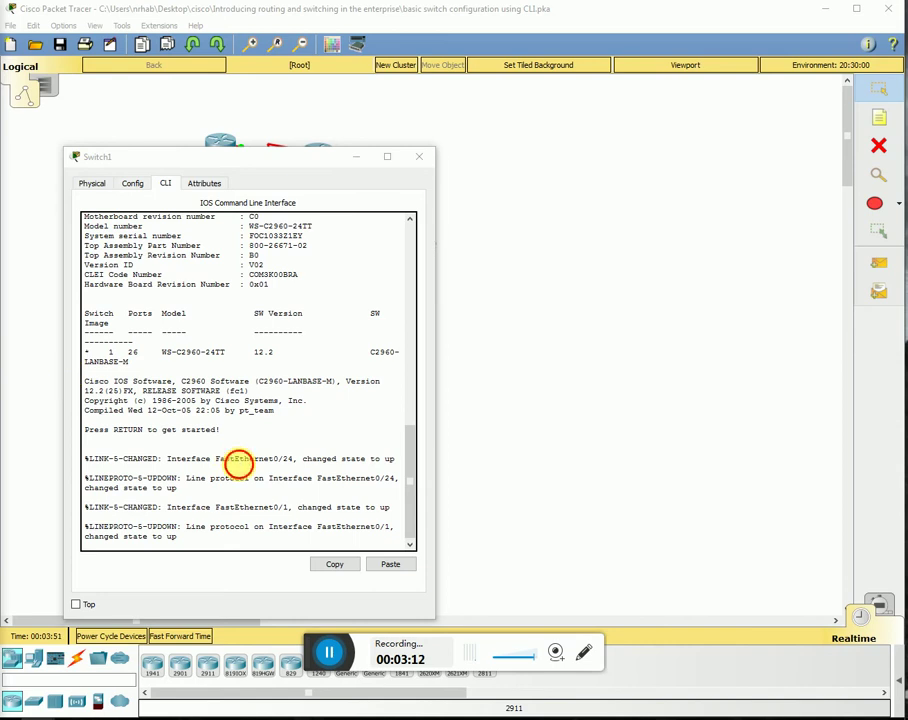
- Enter global configuration mode on Switch1 and set an enable secret password
key(Return)
key(Return)
key(Return)
text(en)
key(Return)
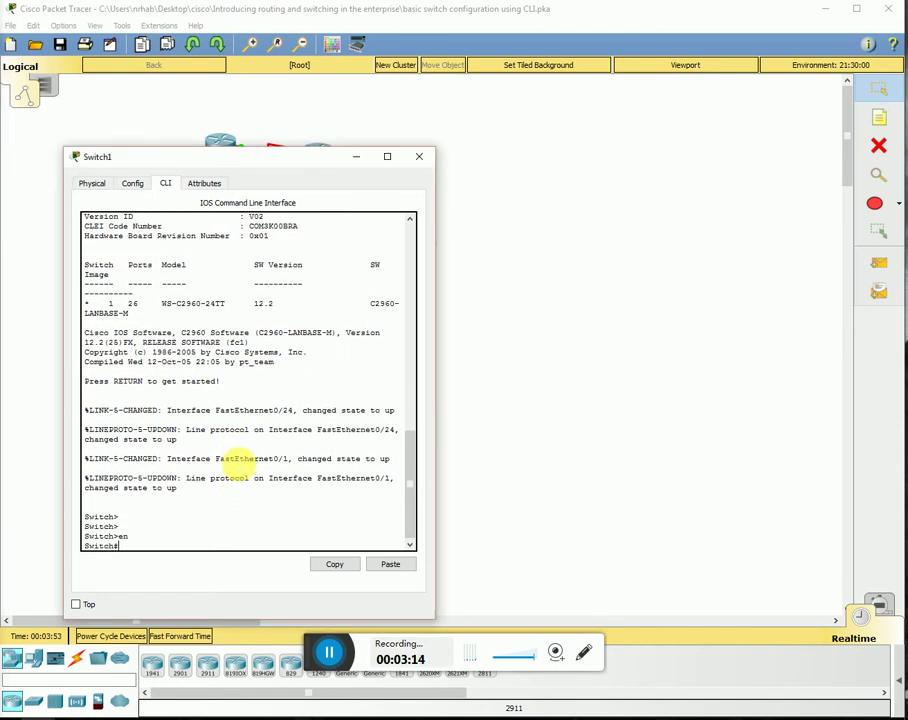
text(config t)
key(Return)
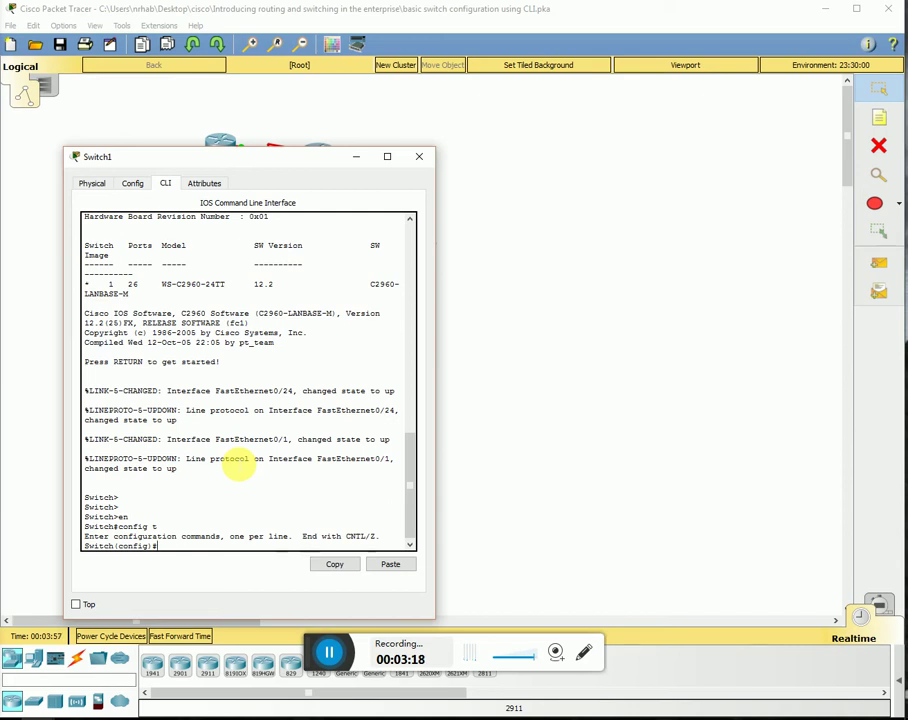
text(enable)
text(secret ci)
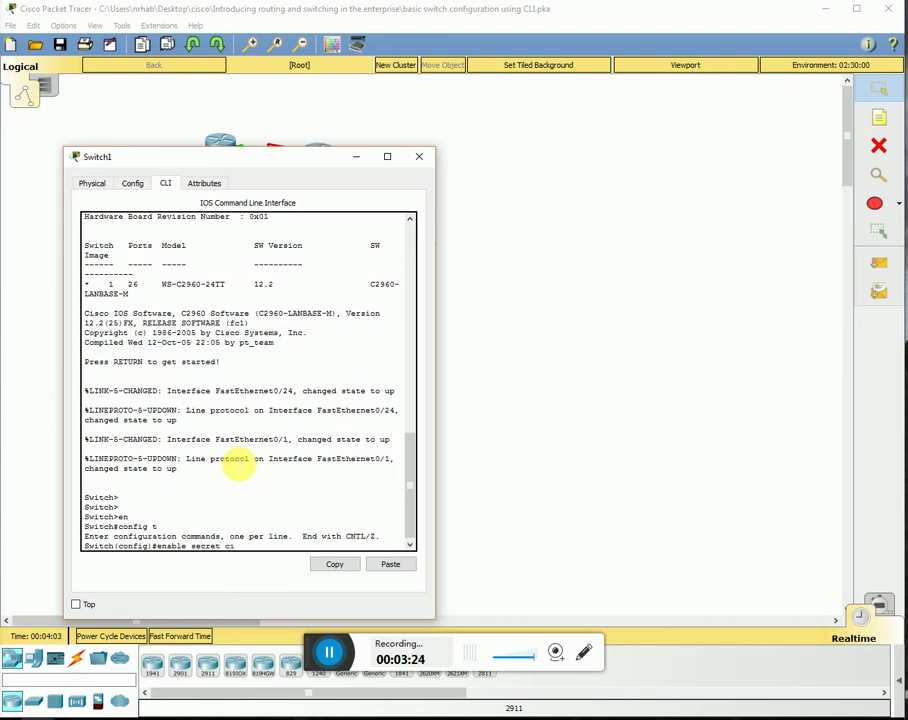
text(sco)
key(Return)
text(inte)
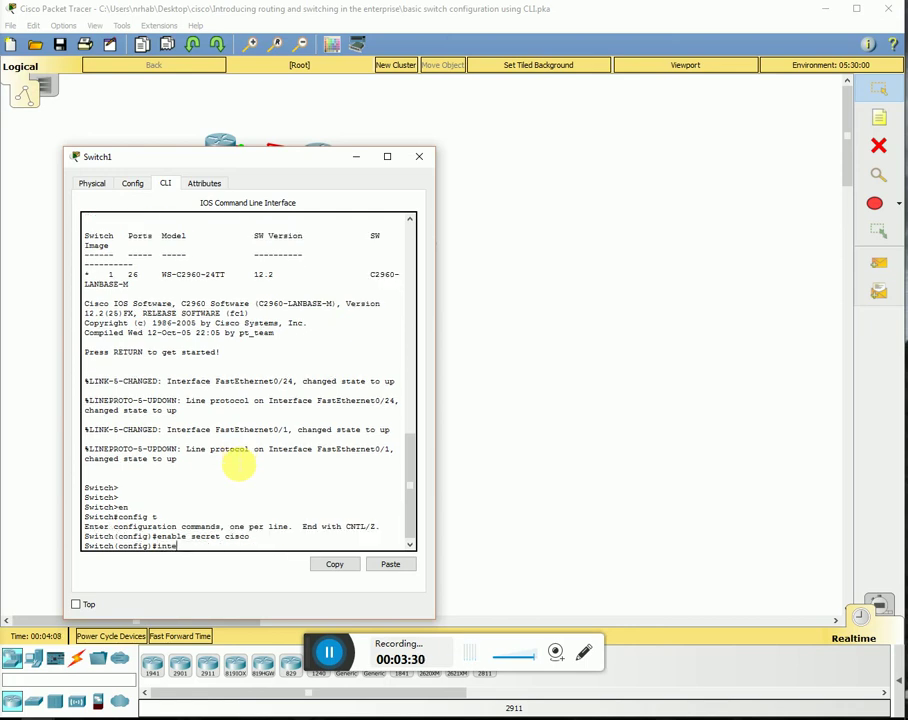
text(rface vlan1)
- Assign Switch1's Vlan1 the address 192.168.20.254 255.255.255.0
key(Return)
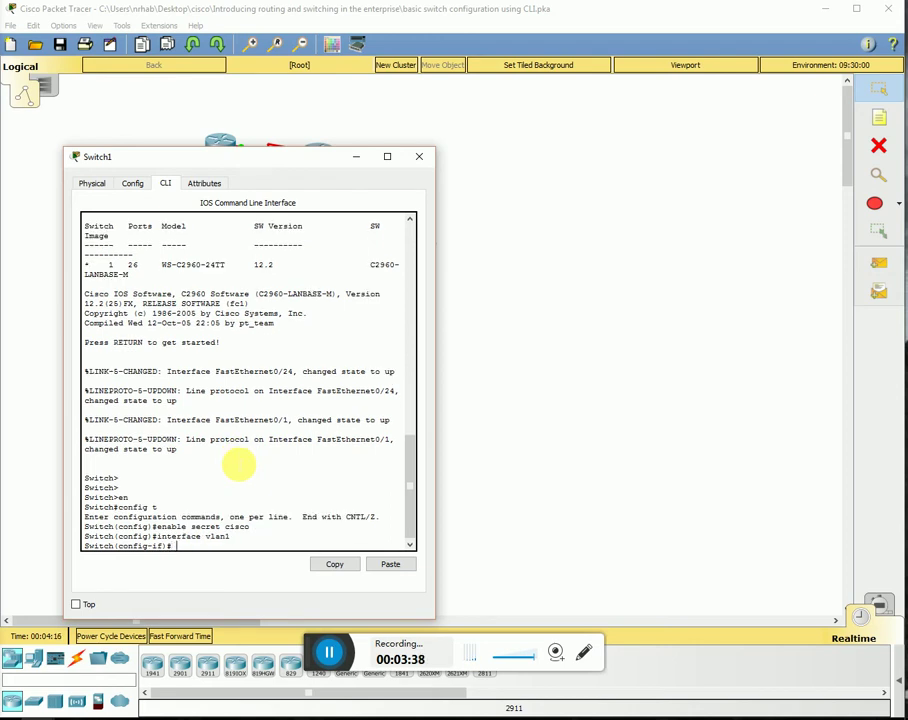
text(ip address 192.168.20.254)
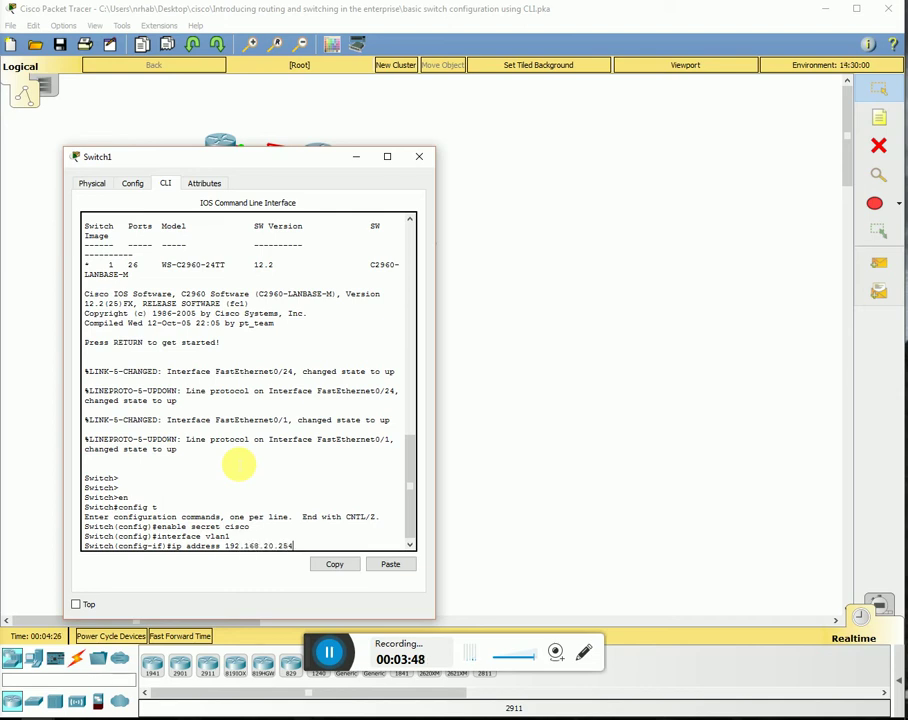
text( 255.255.255.0)
key(Return)
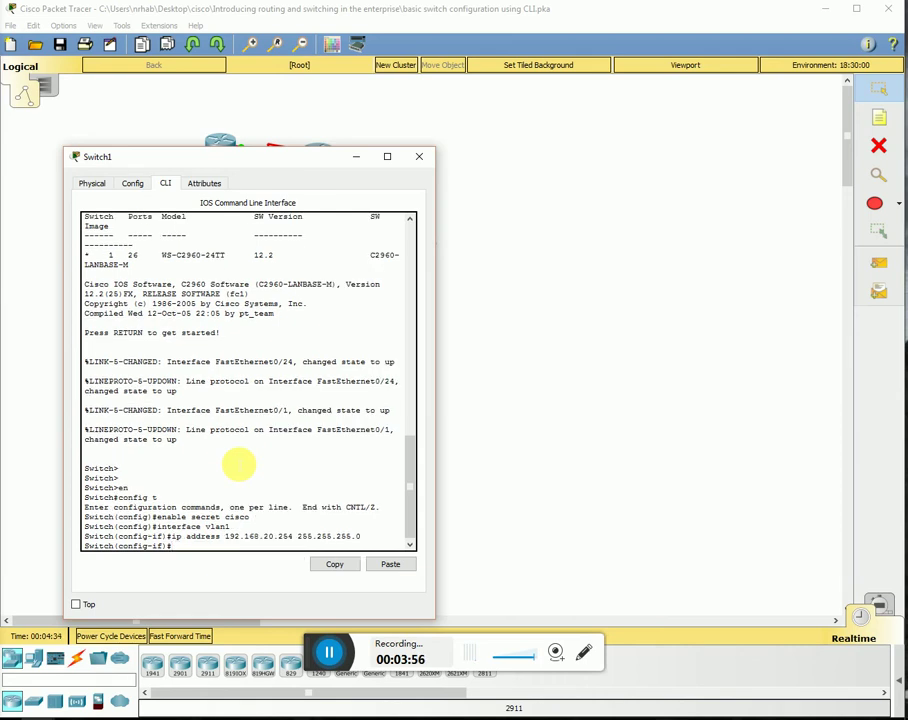
- Require a password login on Switch1's console line 0
text(line console 0)
key(Return)
text(pas)
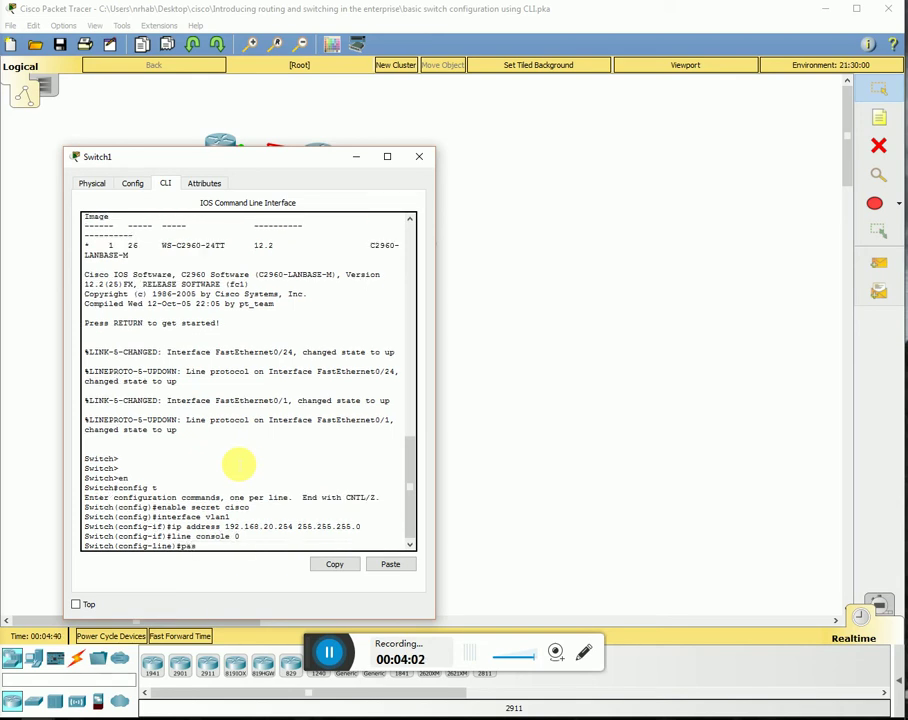
text(sword cisco)
key(Return)
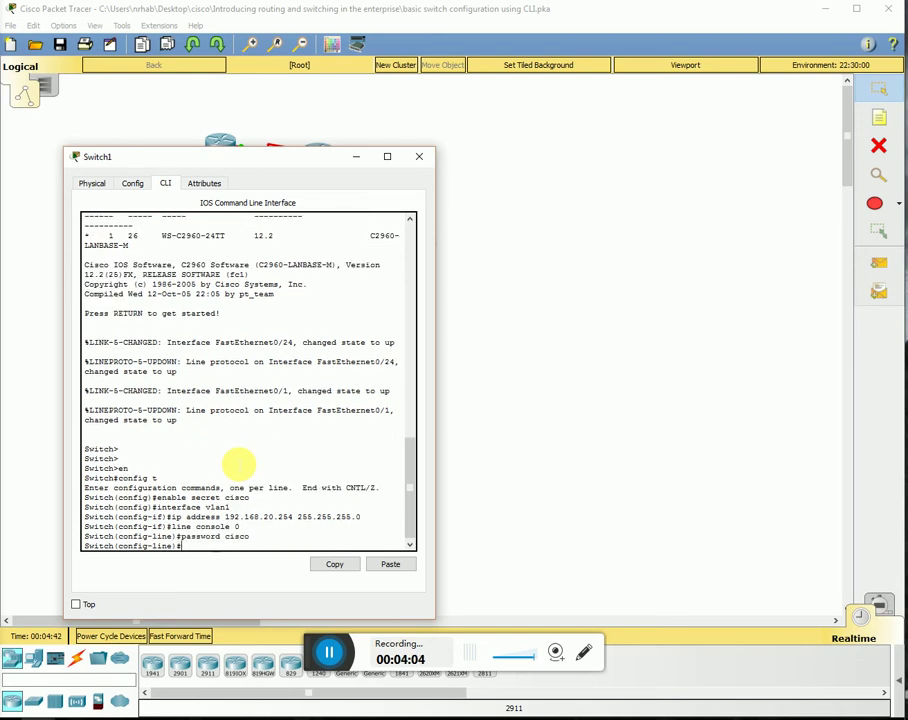
text(login)
key(Return)
- Require a password login on Switch1's vty lines 0 4
text(l)
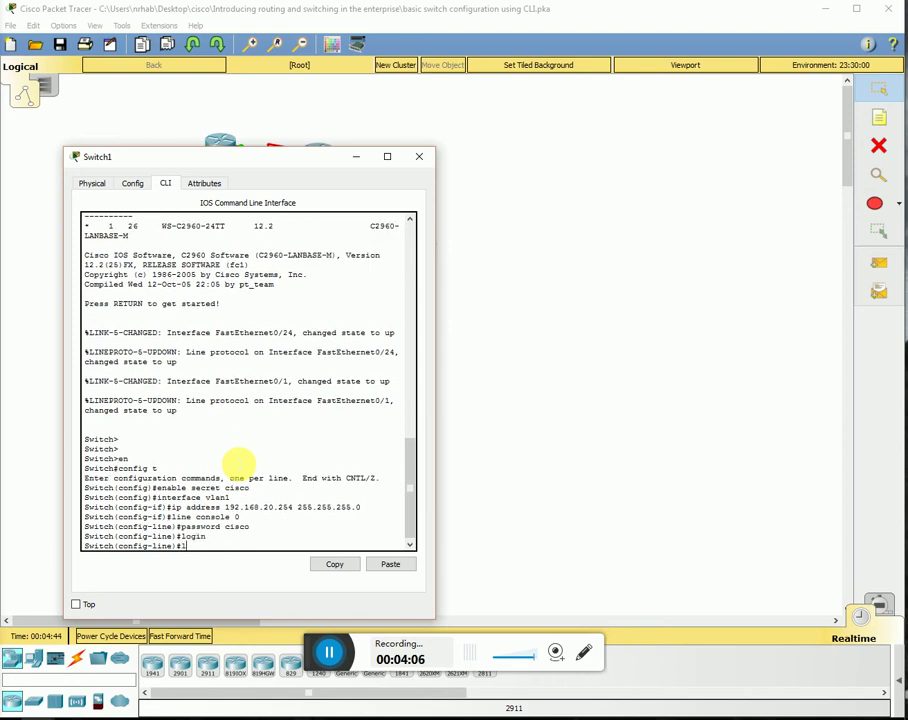
text(ine vty 0 4)
key(Return)
text(pas)
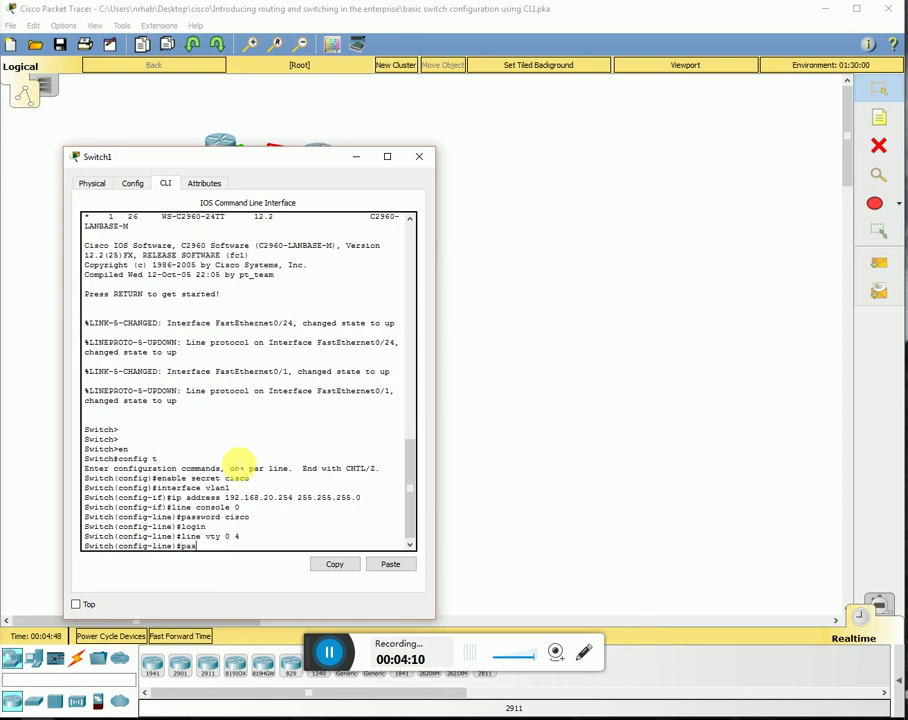
text(sword cisco)
key(Return)
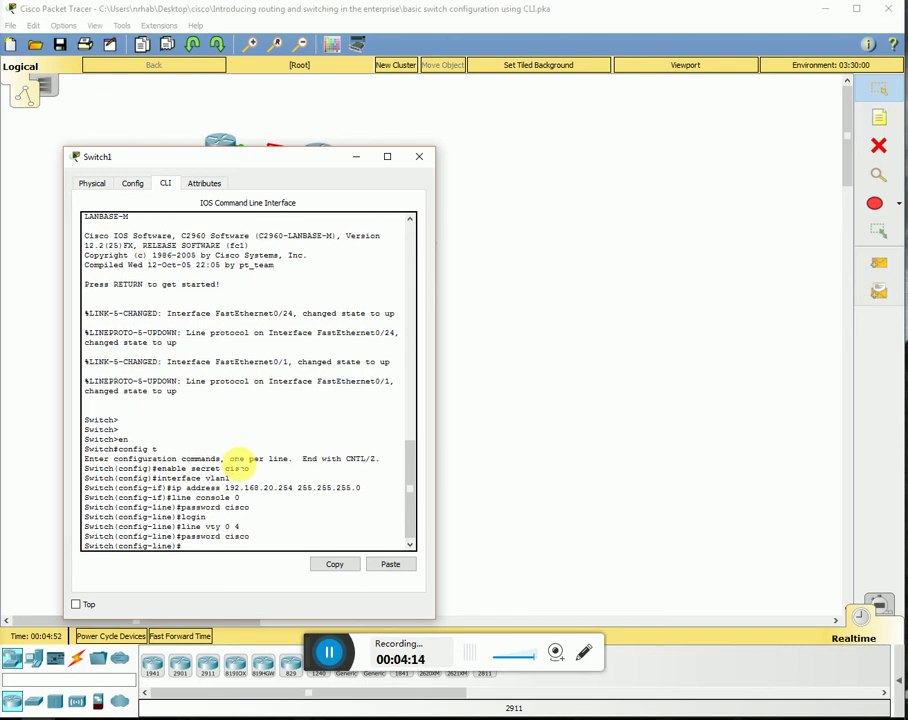
text(login)
key(Return)
- Exit Switch1's line configuration back to global configuration mode
text(ex)
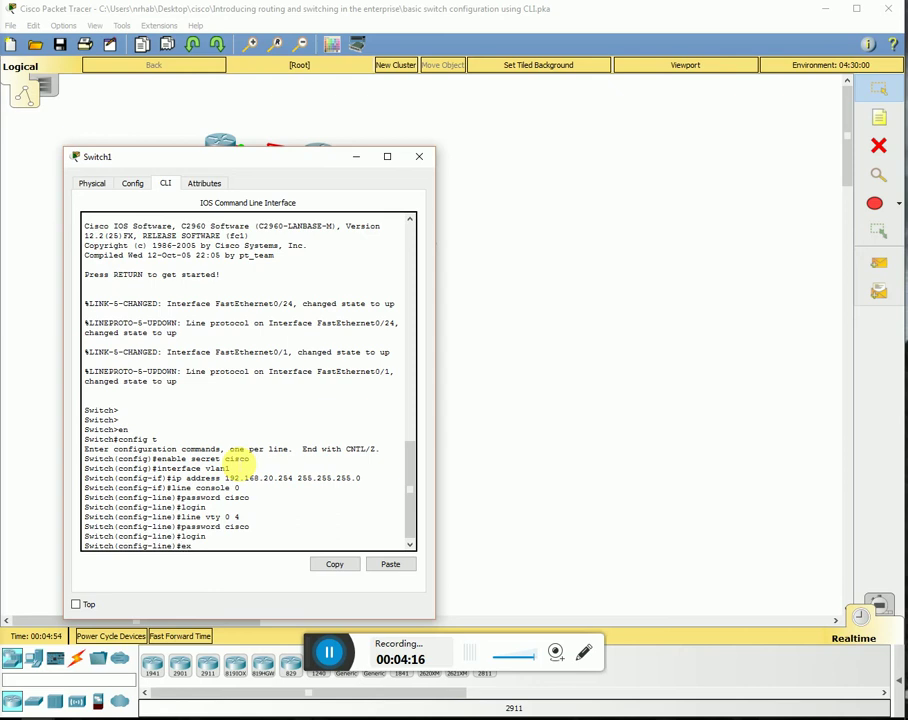
text(it)
key(Return)
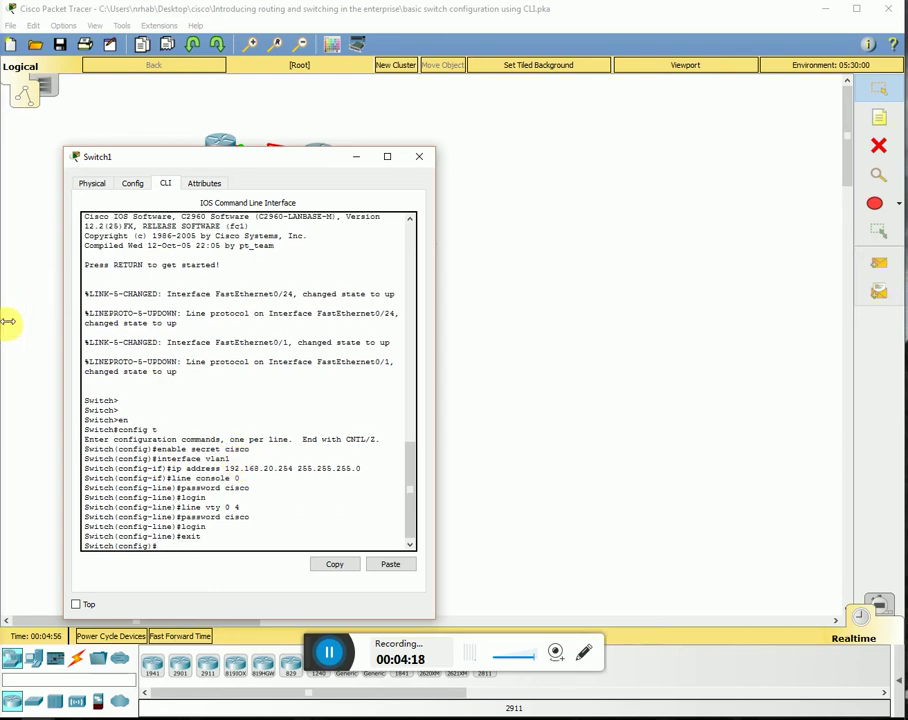
click(4, 416)
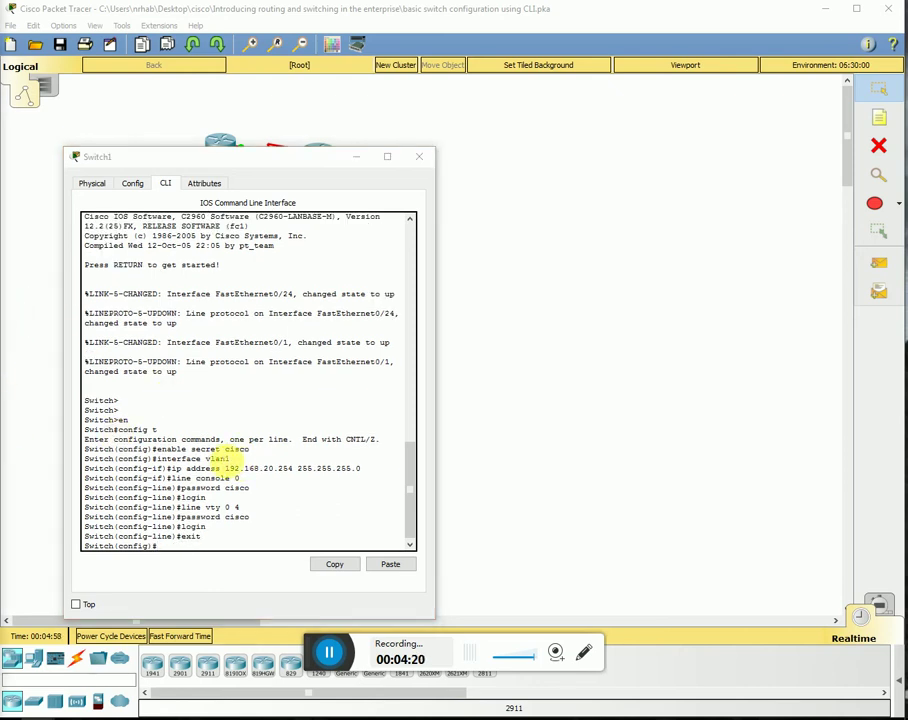
click(270, 490)
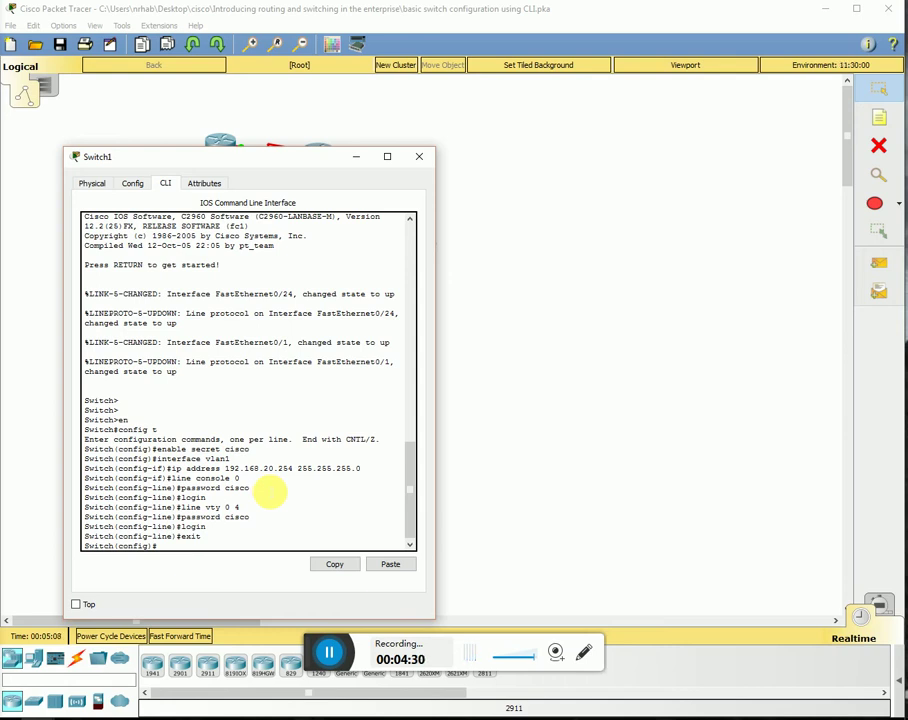
text(int fa 0/1)
- Make FastEthernet0/1 an access port, enable it with no shutdown, then end configuration
key(Return)
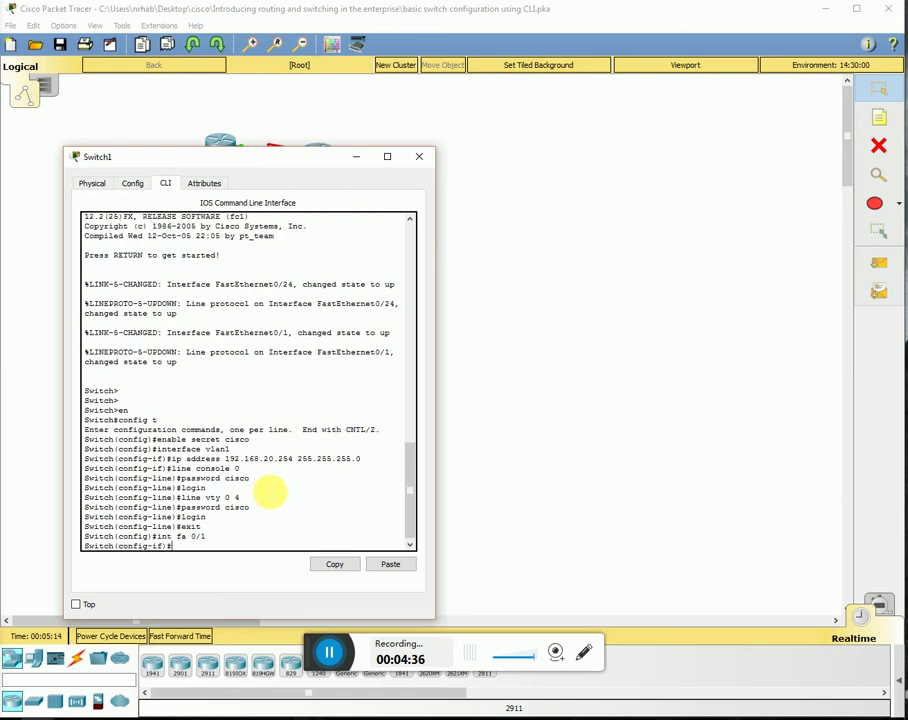
text(switchport mode)
key(Tab)
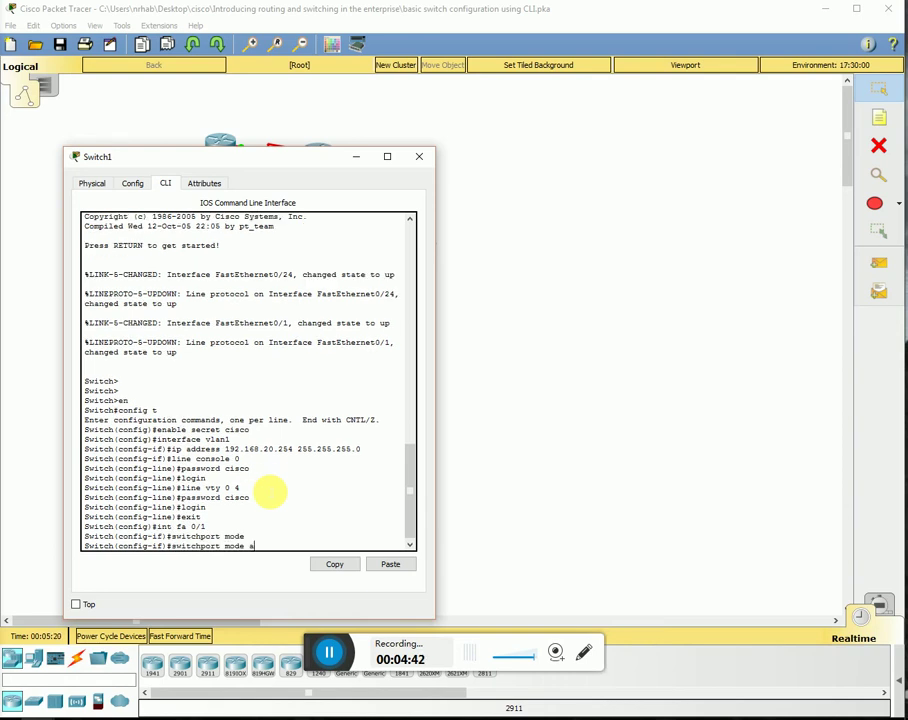
text(ac)
key(Tab)
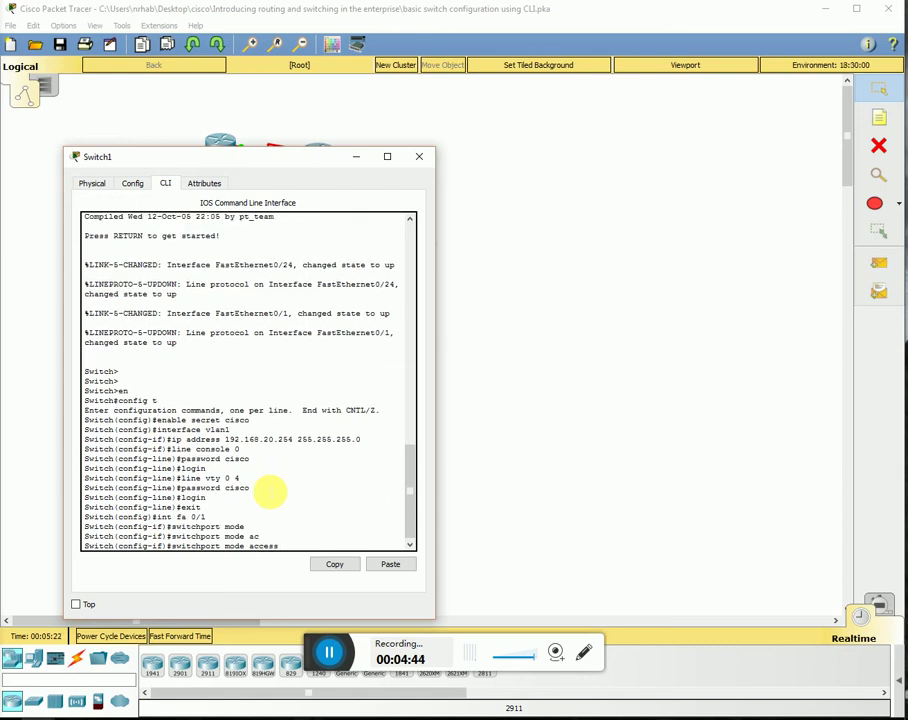
key(Return)
text(no)
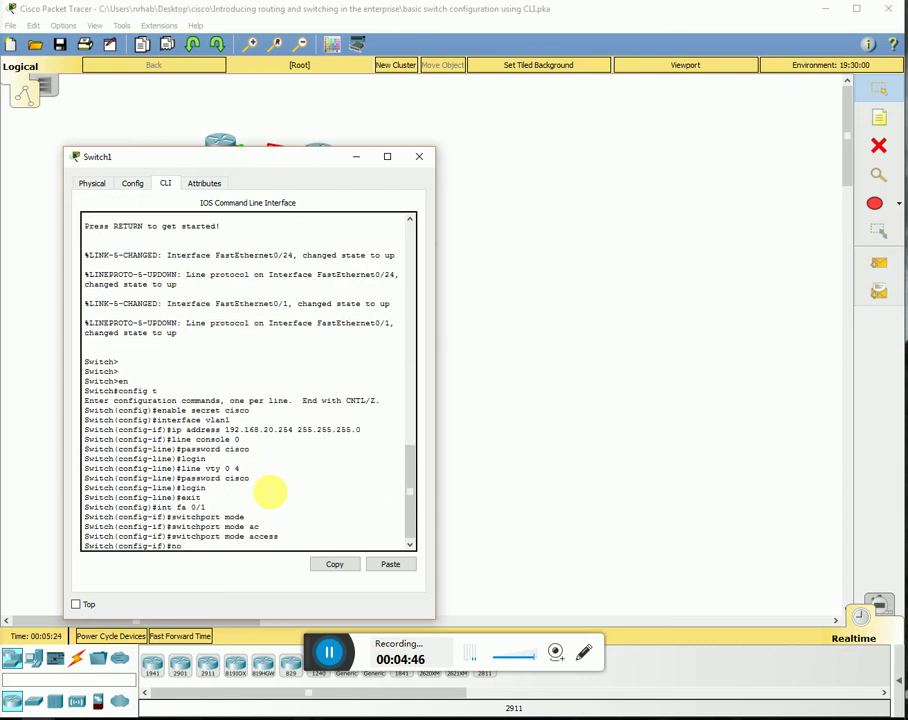
text( shutdown)
key(Return)
text(end)
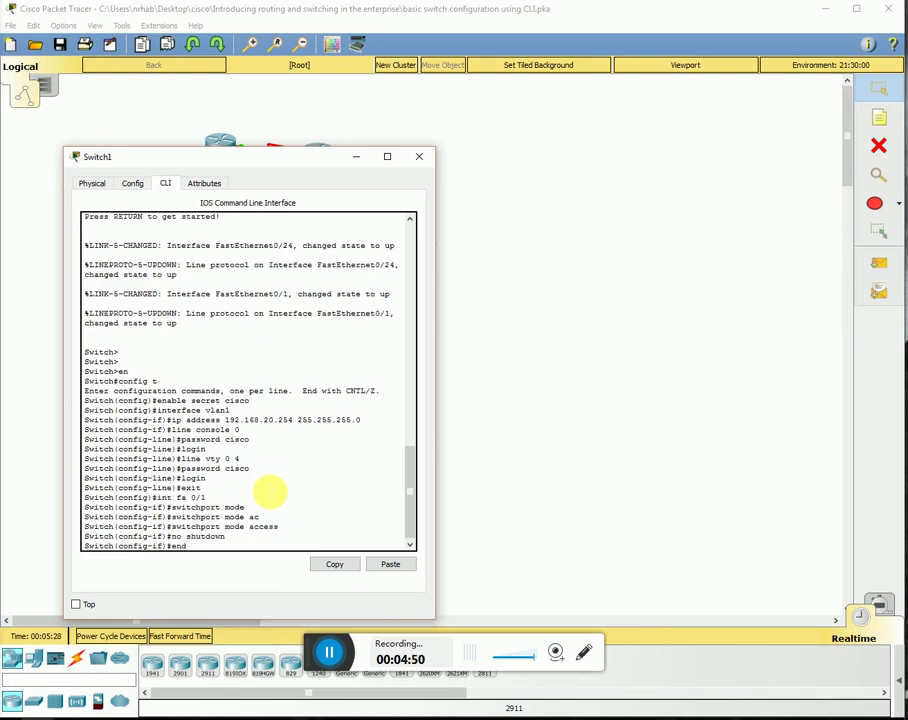
key(Return)
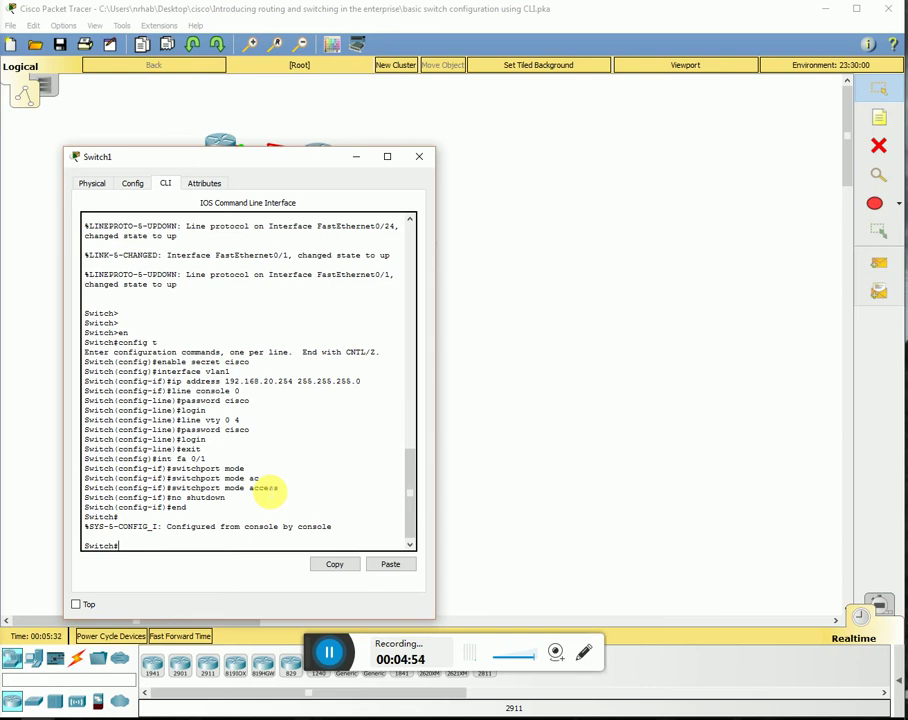
- From PC0's command prompt, ping the router at 192.168.10.1 and get 4 of 4 replies
click(420, 160)
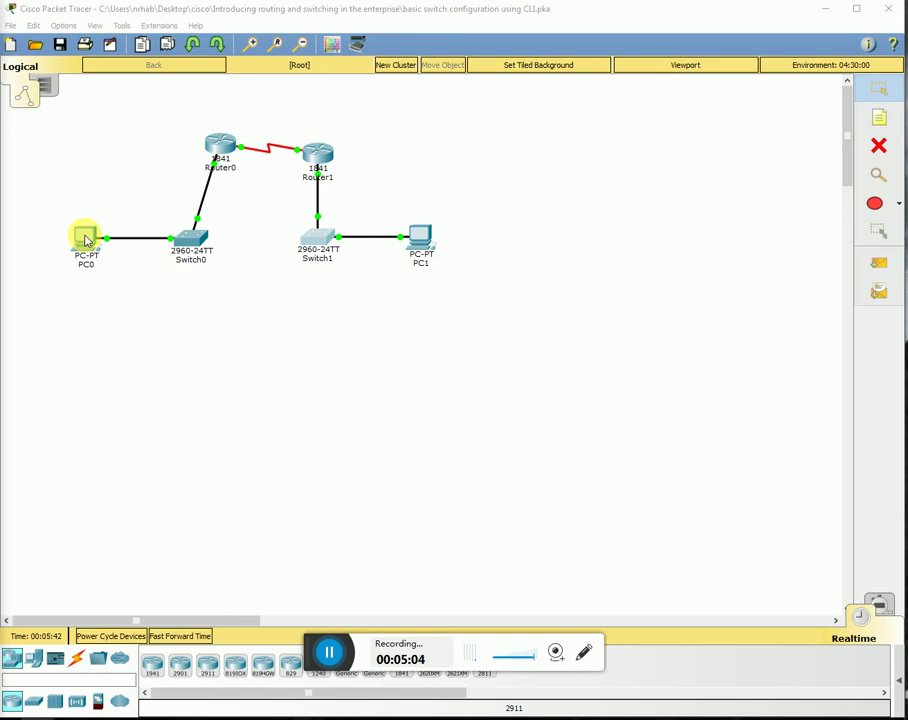
click(86, 240)
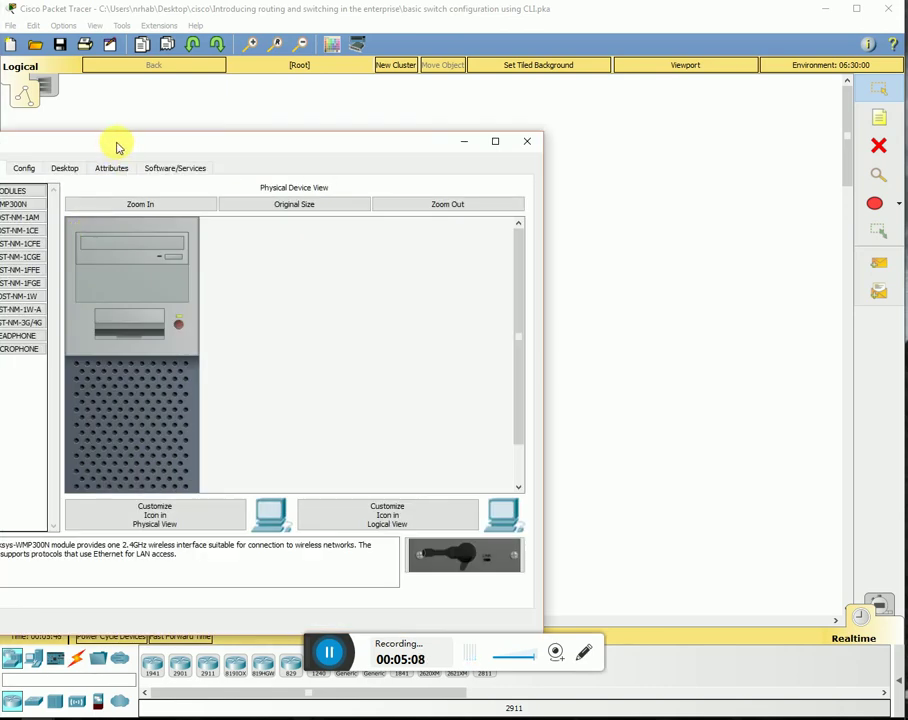
drag(120, 146, 262, 136)
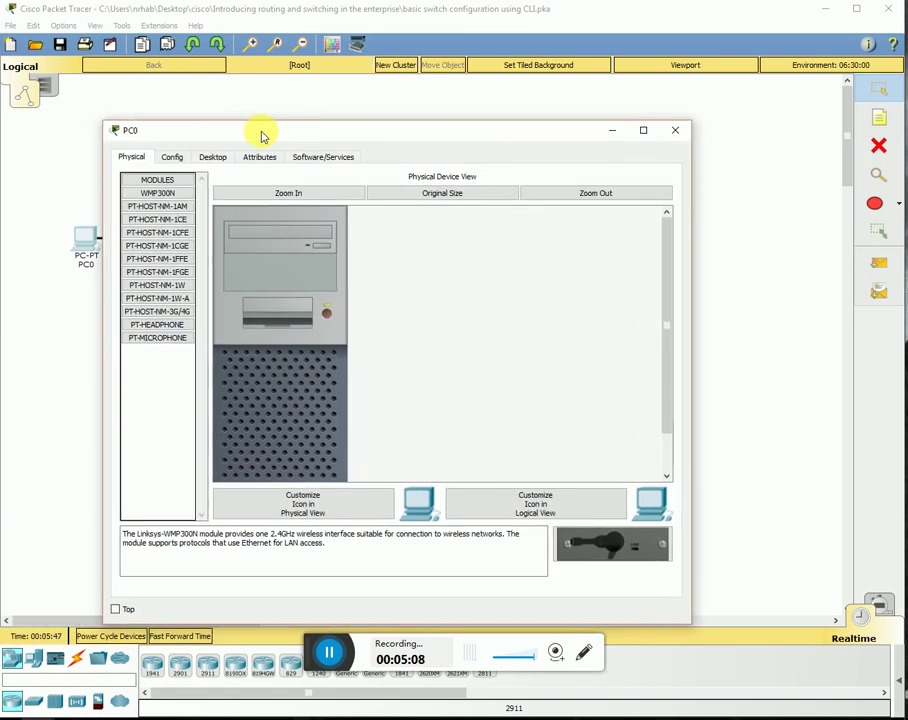
click(212, 158)
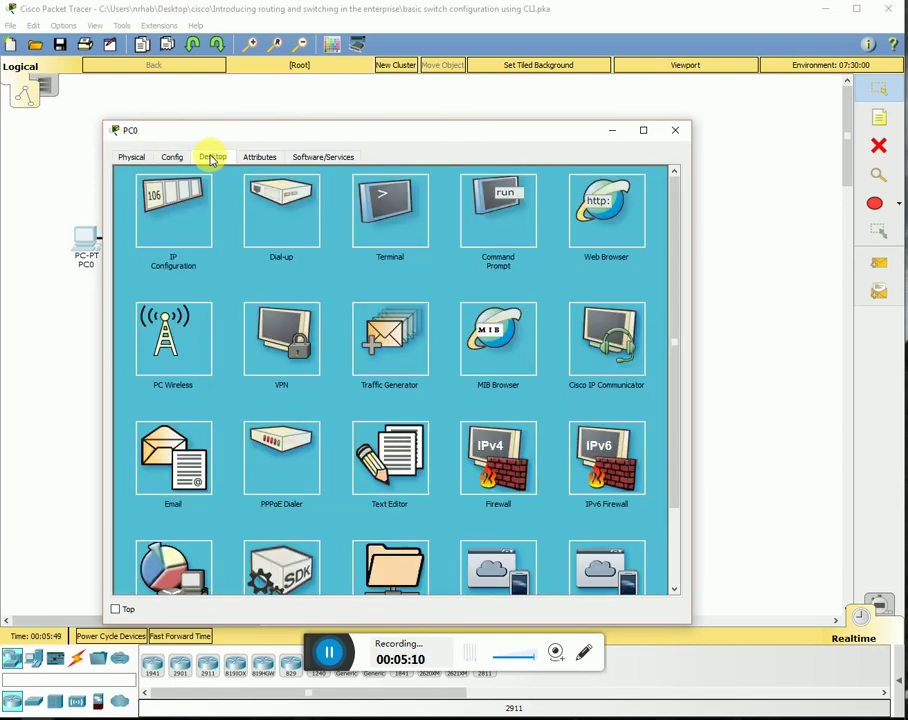
click(500, 222)
text(pin)
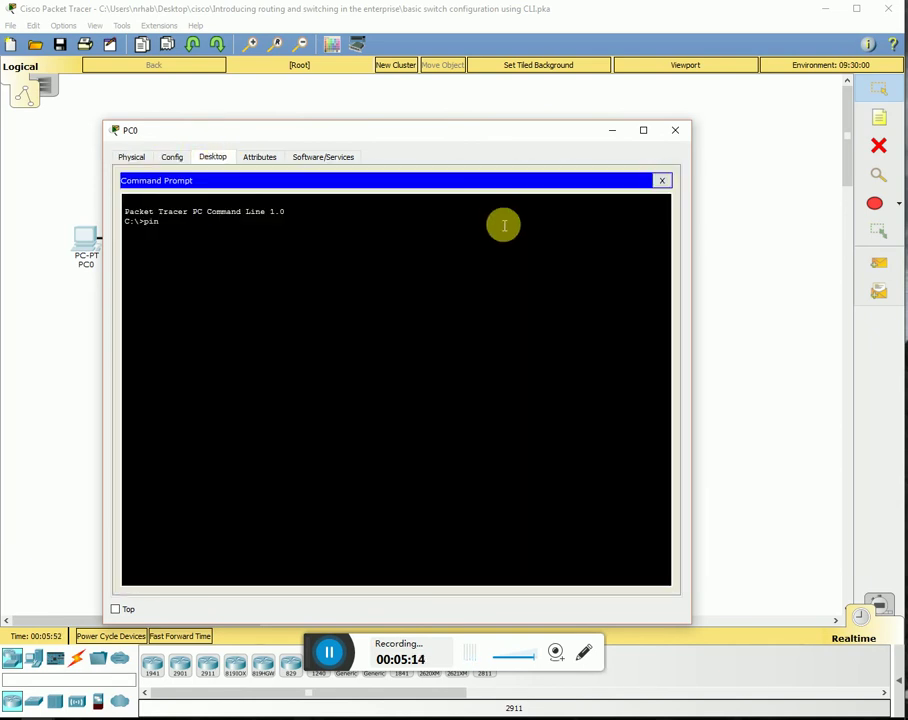
text(g 192.168.10.1)
key(Return)
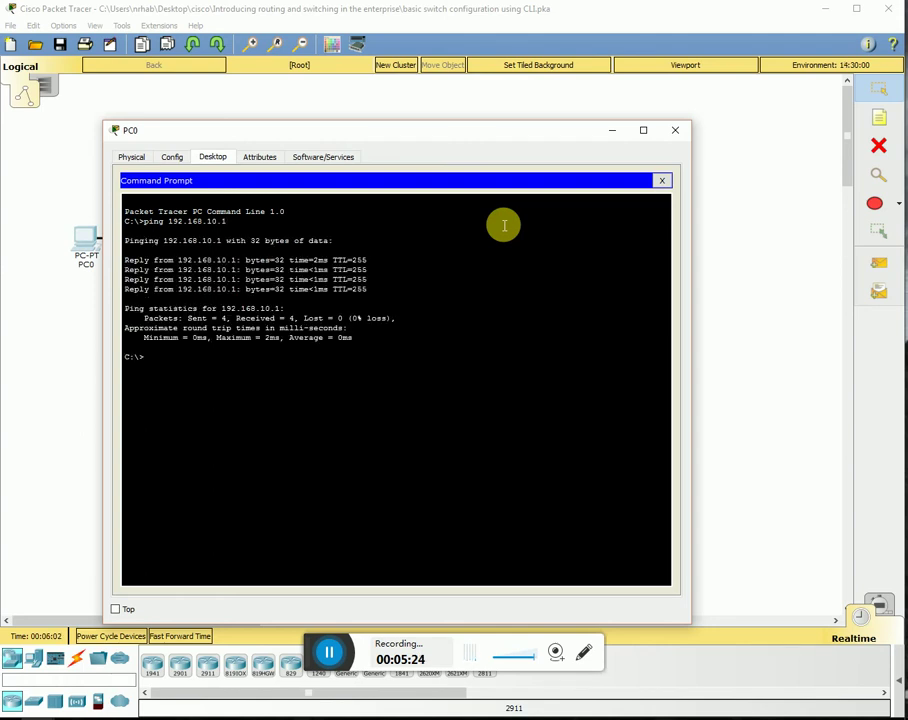
- Check PC1's IP settings: 192.168.20.2, mask 255.255.255.0, gateway 192.168.20.1
click(676, 130)
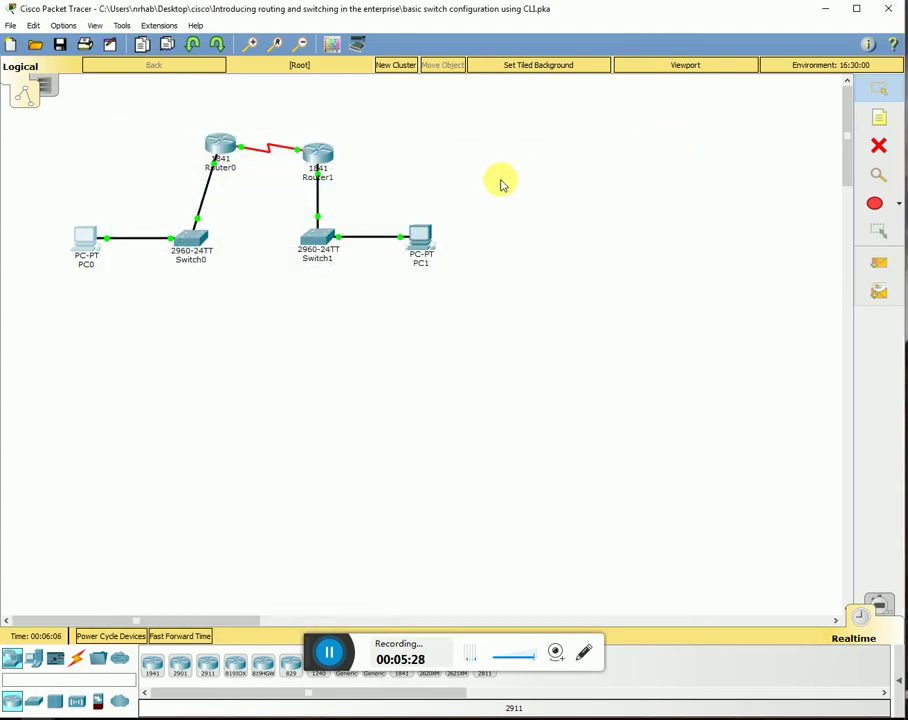
click(428, 237)
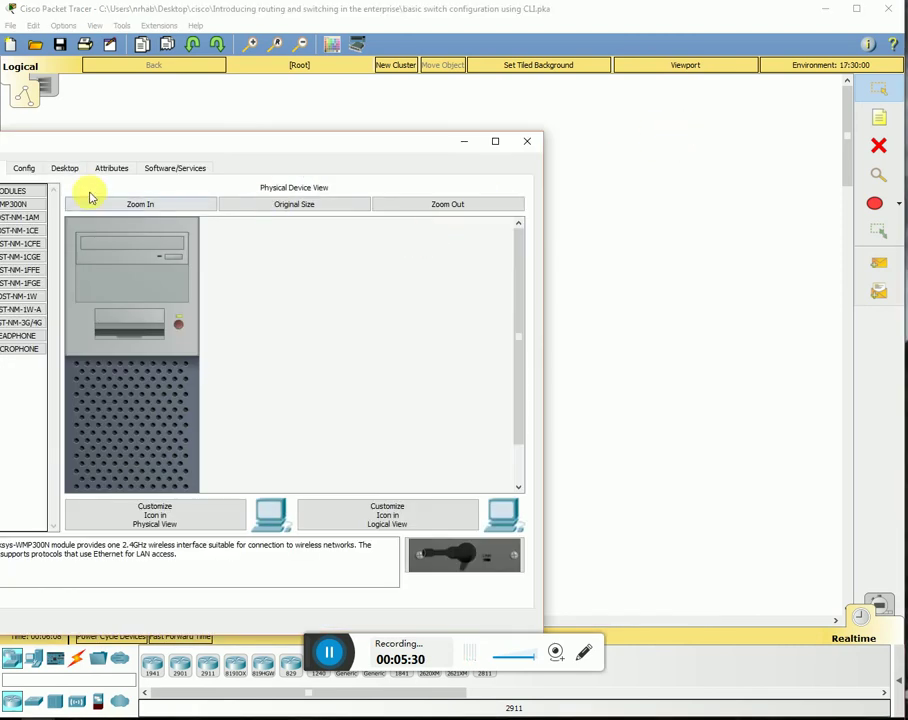
drag(55, 150, 172, 142)
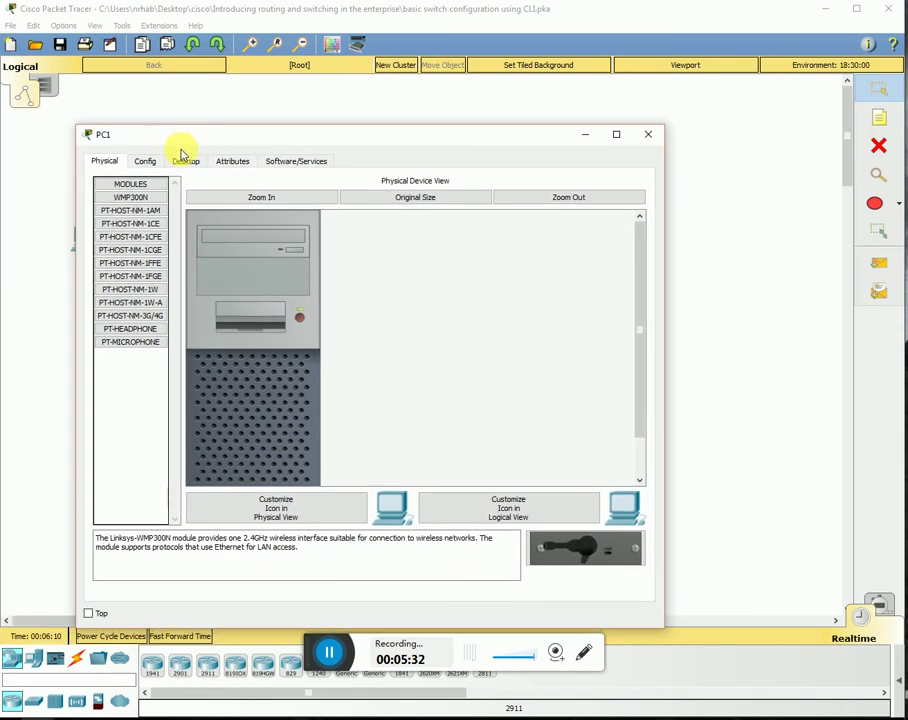
click(196, 161)
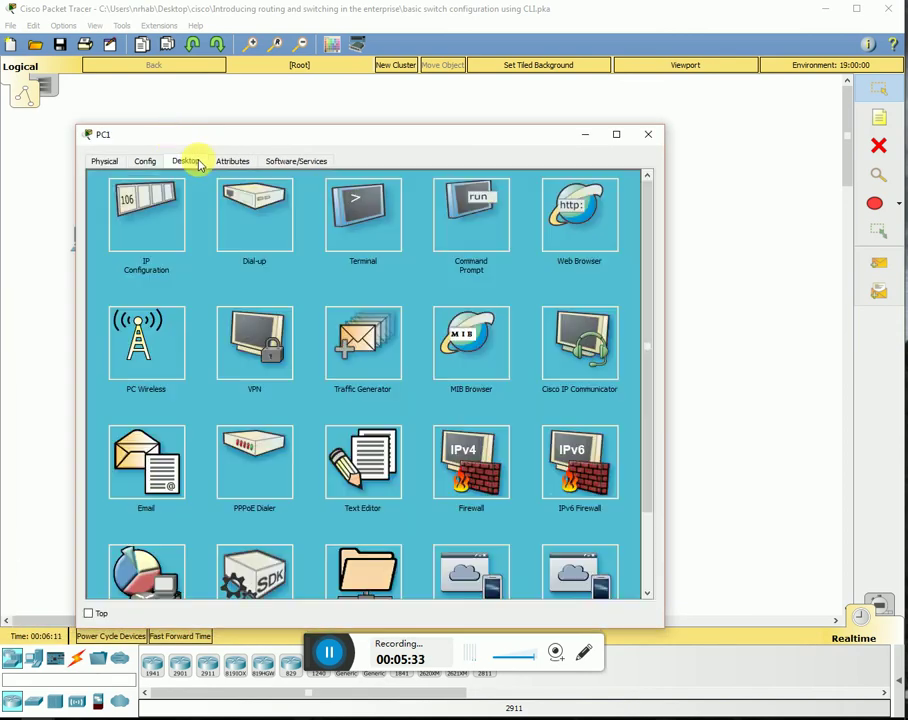
click(143, 231)
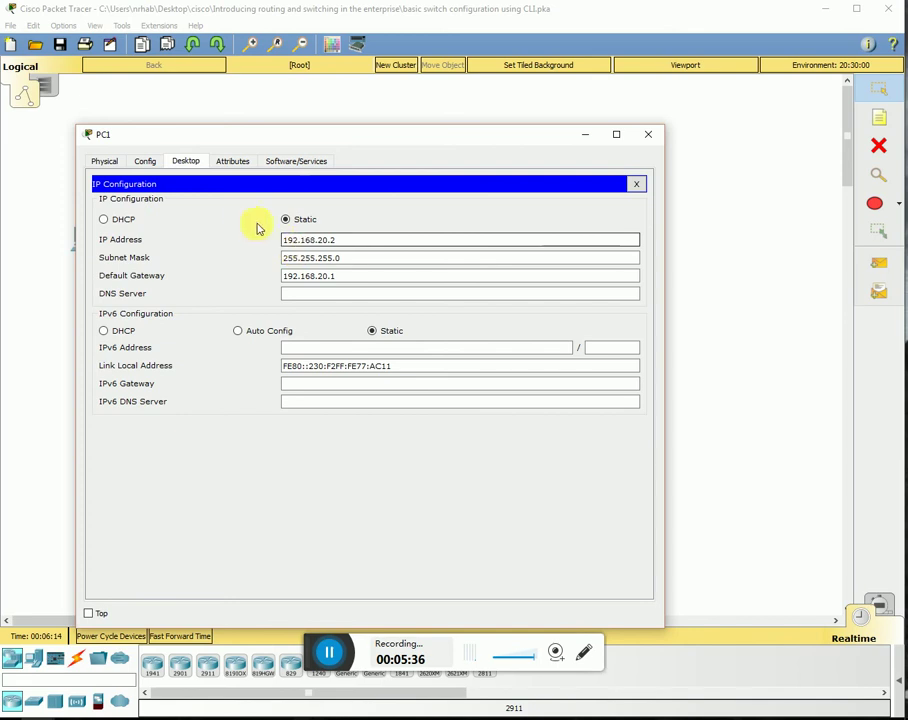
click(150, 162)
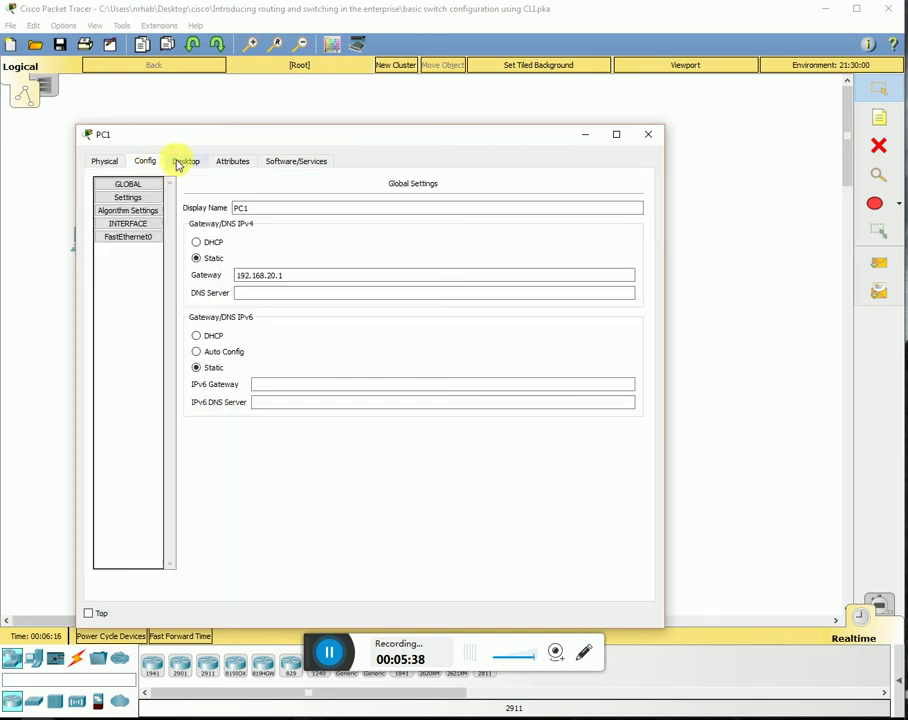
click(180, 163)
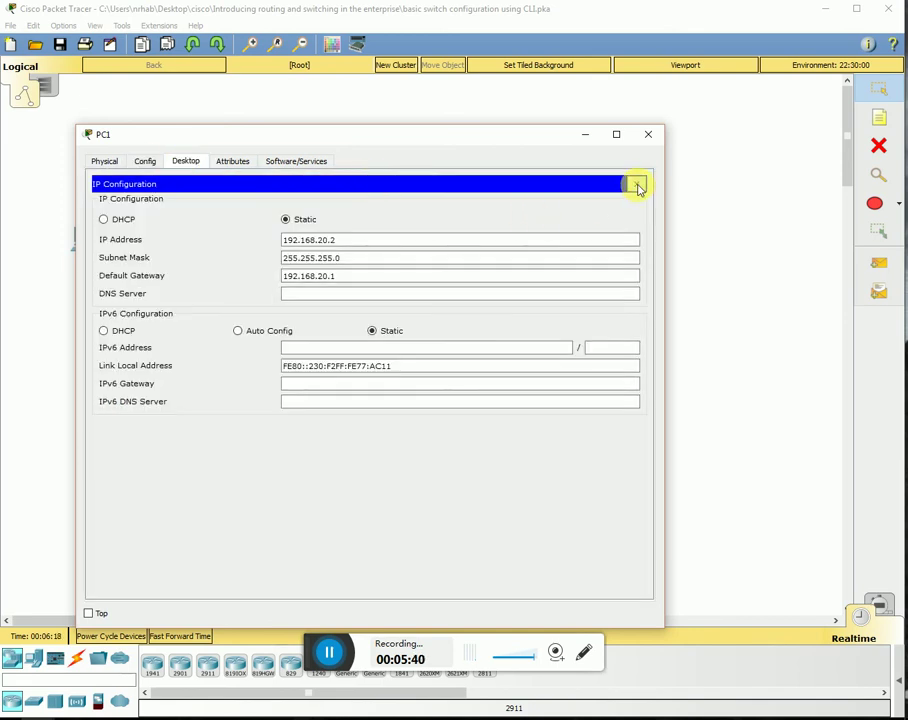
click(637, 185)
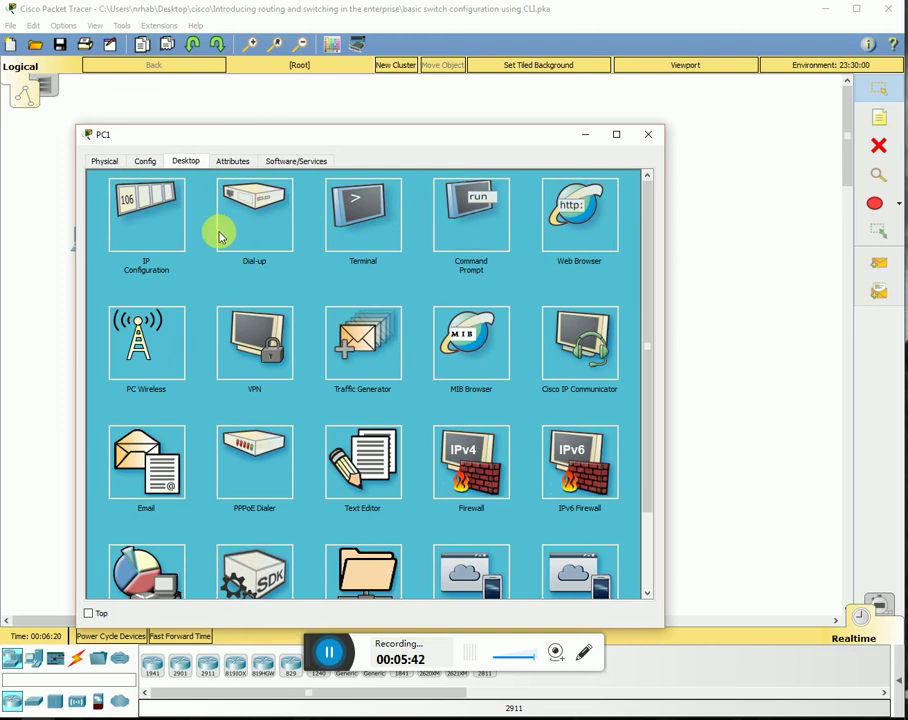
- Review PC1's IP configuration once more, then close PC1's window
click(650, 134)
click(418, 238)
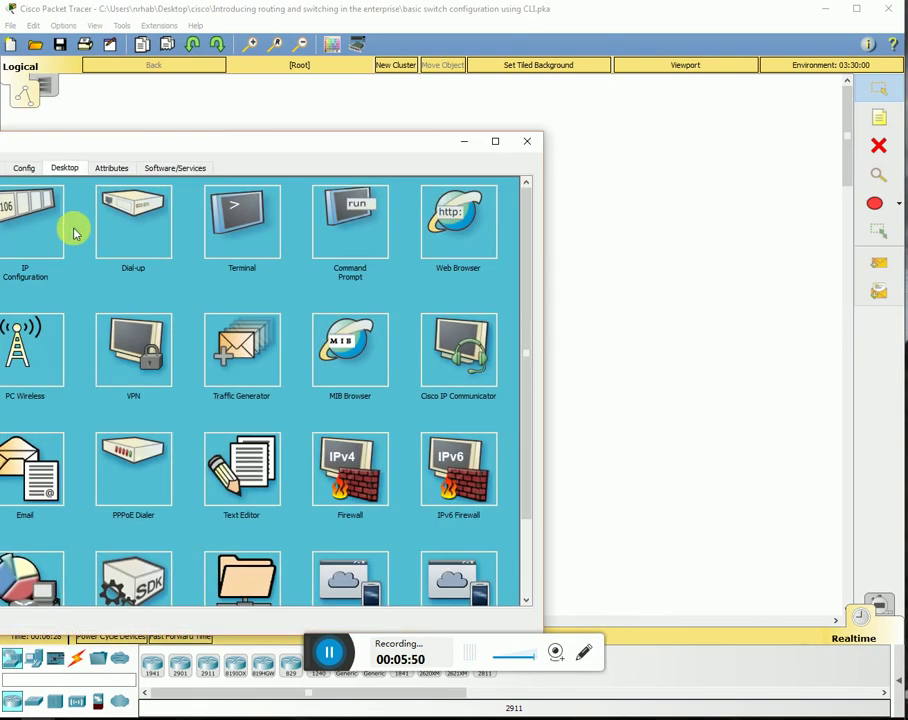
drag(71, 145, 218, 152)
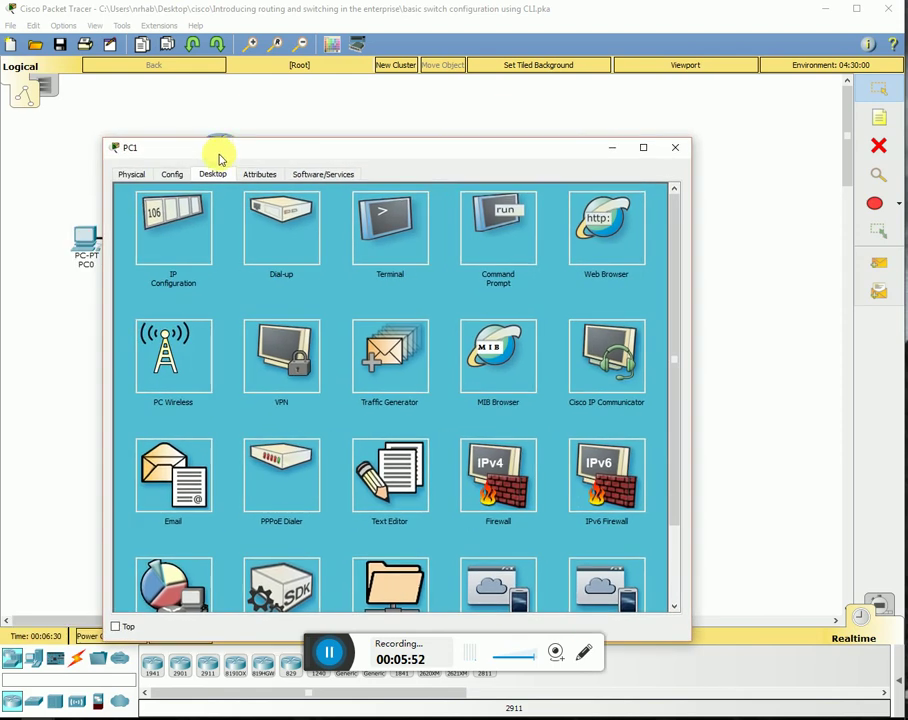
click(175, 262)
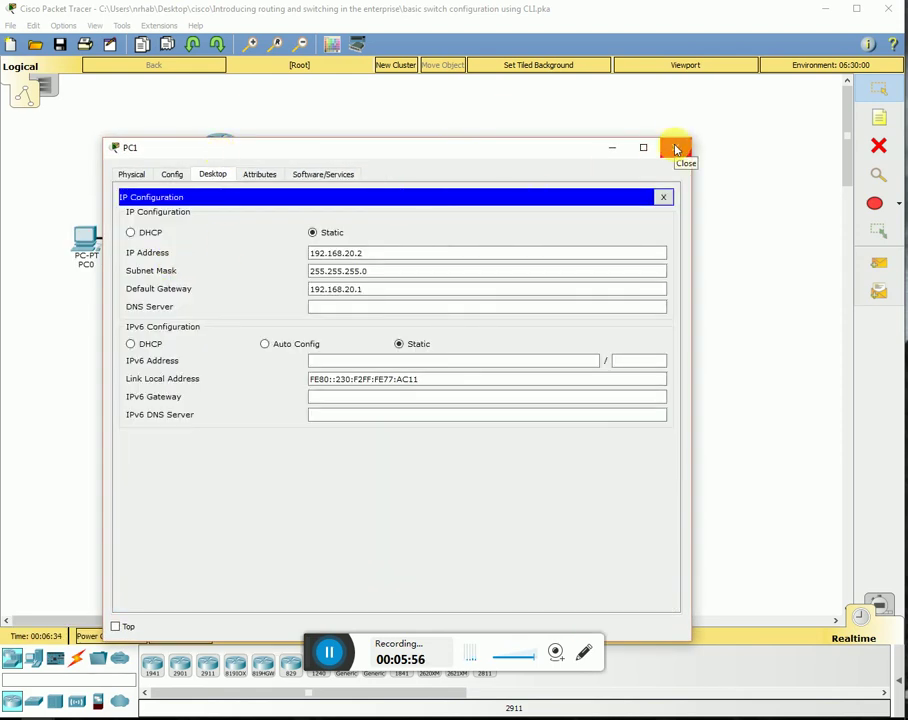
click(675, 149)
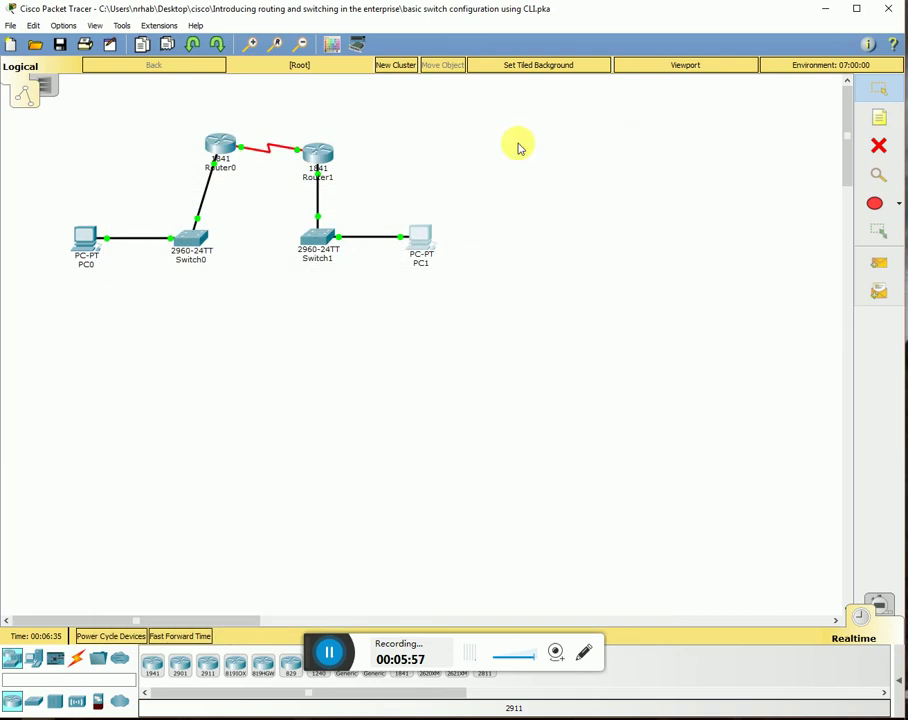
- In PC0's command prompt, change the recalled ping's target to 192.168.20.2
click(89, 234)
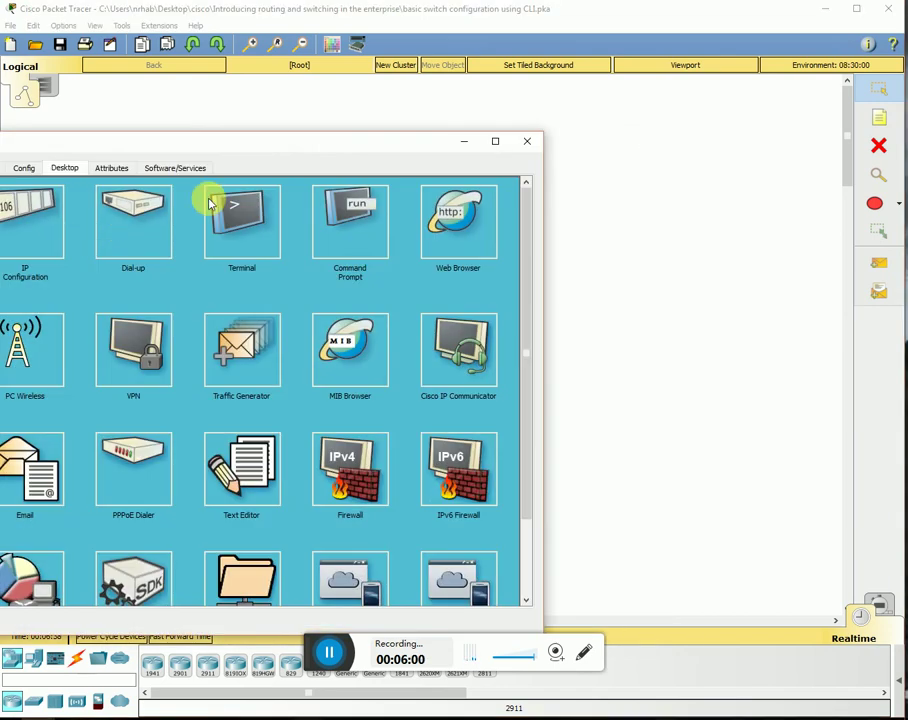
drag(286, 148, 444, 161)
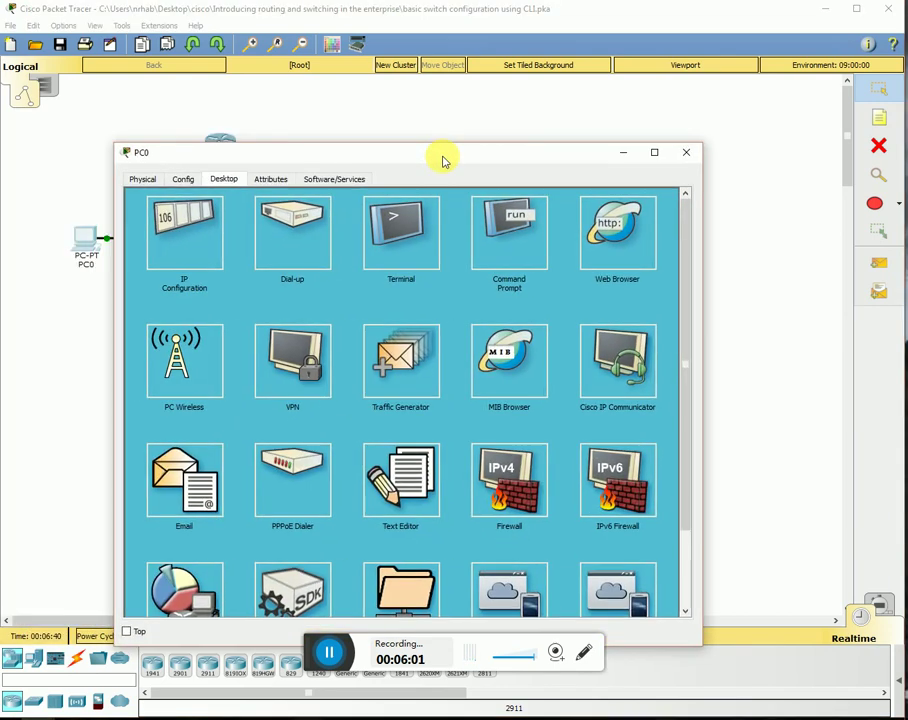
click(537, 220)
key(Up)
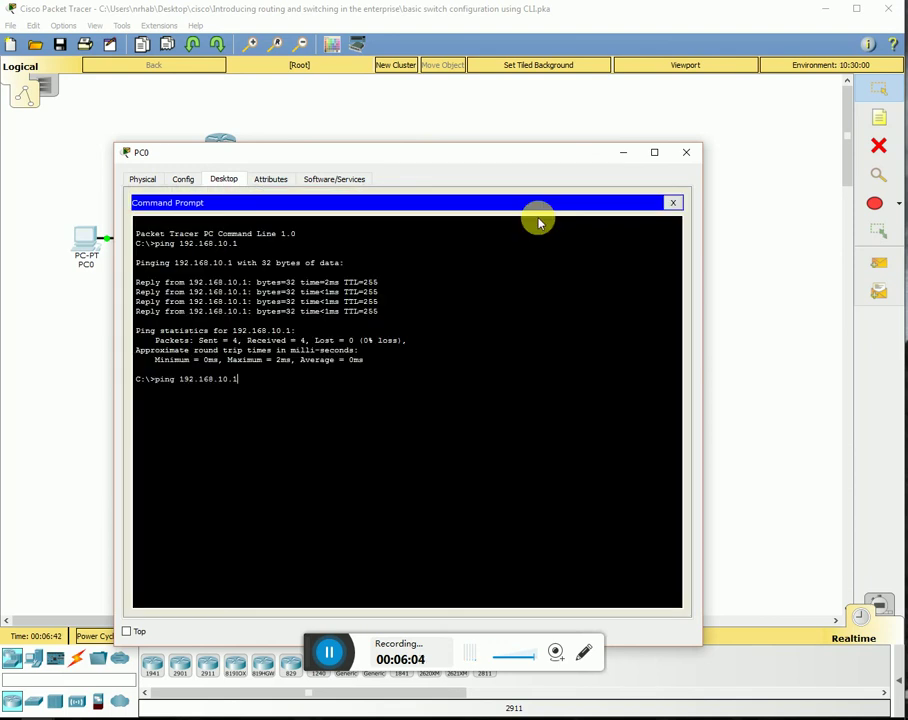
key(BackSpace)
key(BackSpace)
key(BackSpace)
text(20.2)
- Recheck PC1's IP configuration, then run PC0's ping to 192.168.20.2
click(61, 345)
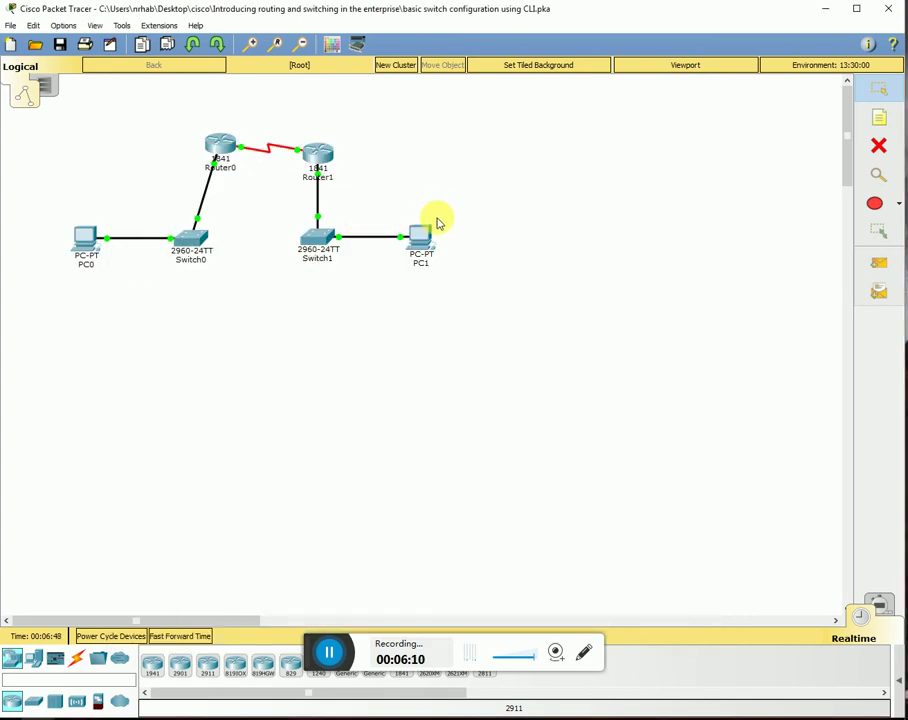
click(420, 250)
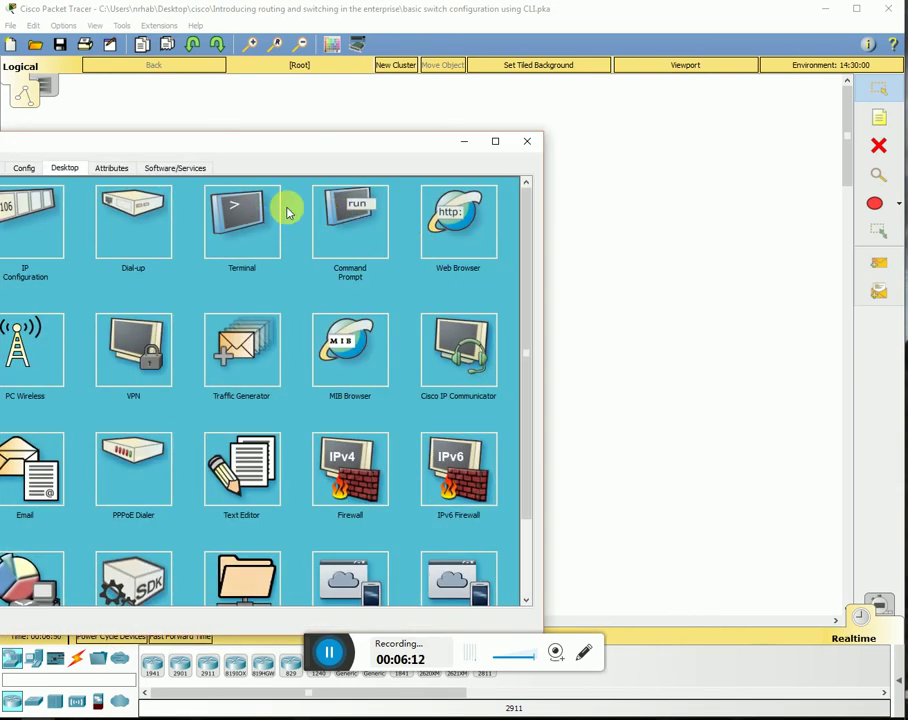
click(64, 220)
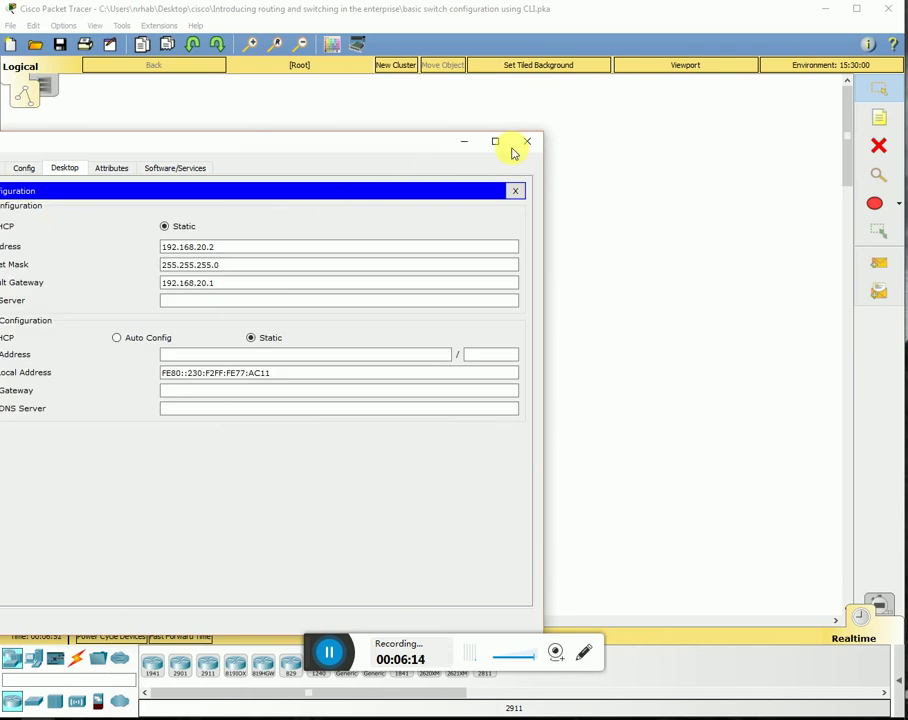
click(533, 141)
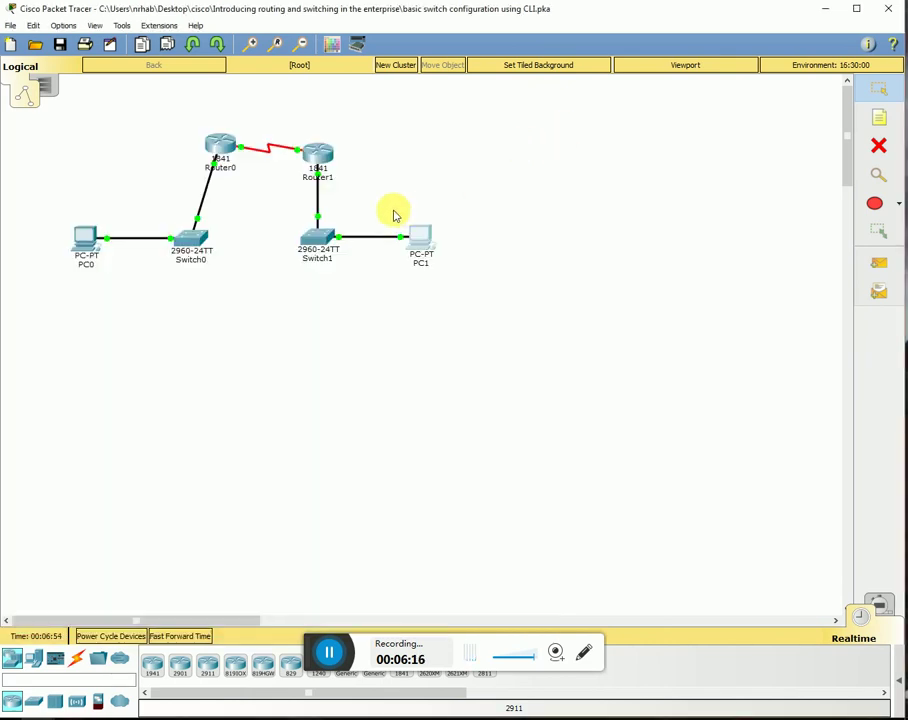
click(88, 238)
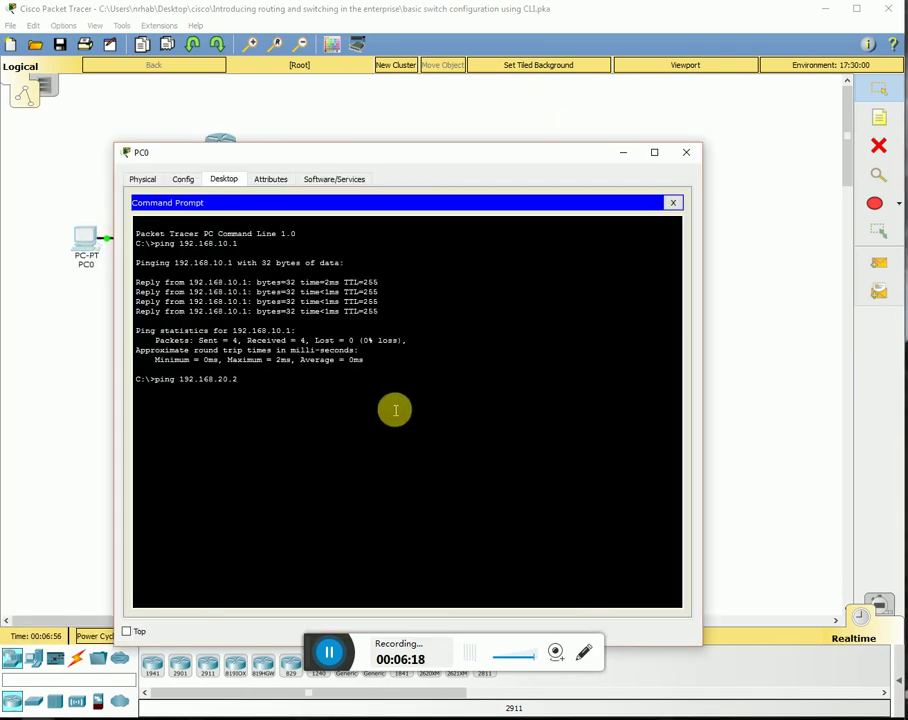
key(Return)
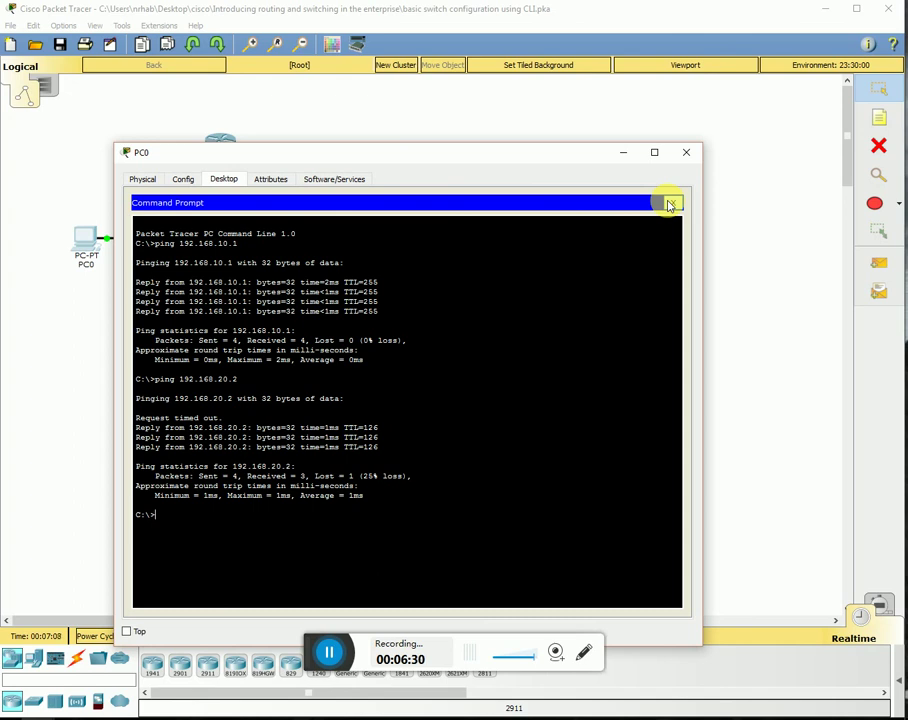
- Repeat the ping to 192.168.20.2 three more times until 0% loss, then close PC0
click(403, 556)
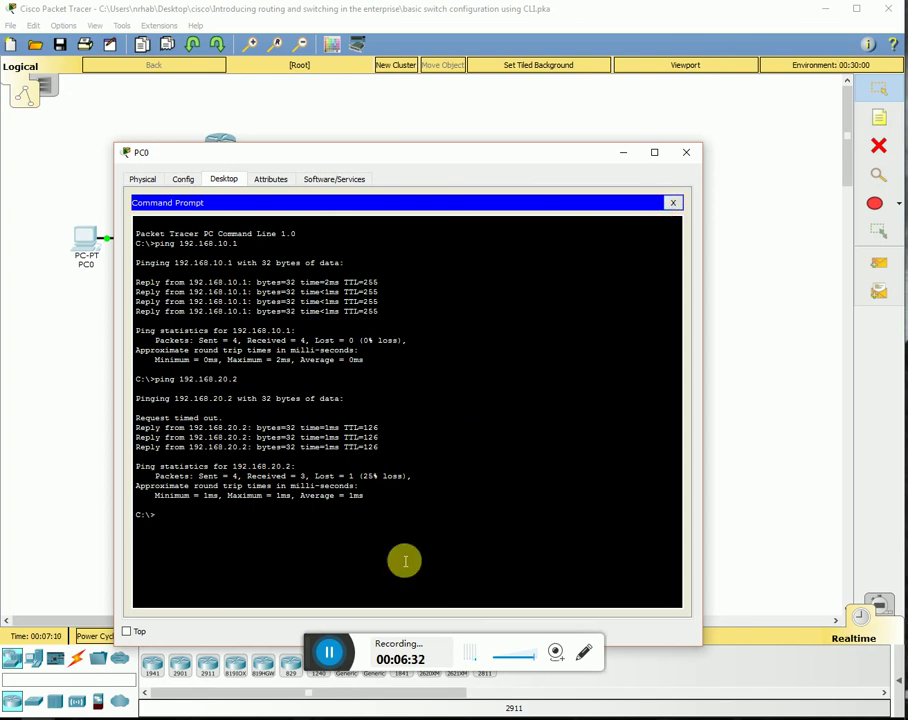
key(Up)
key(Return)
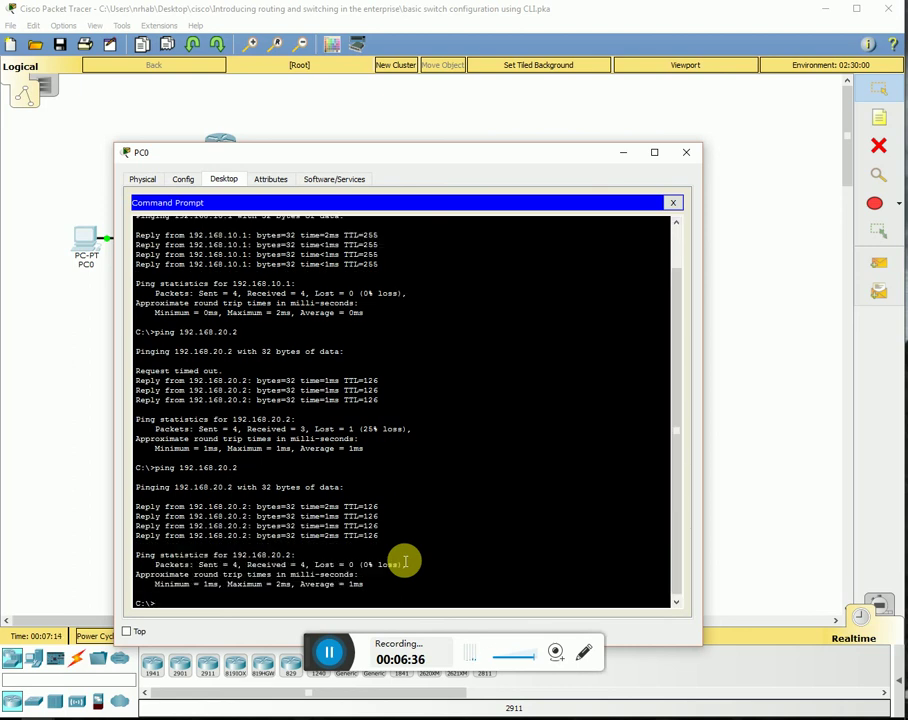
key(Up)
key(Return)
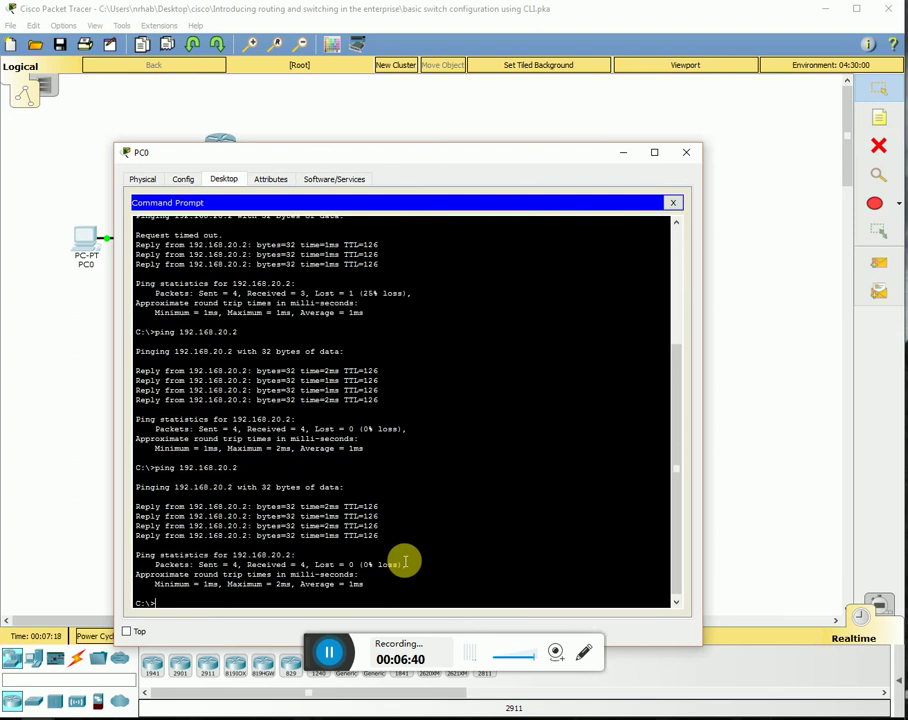
key(Up)
key(Return)
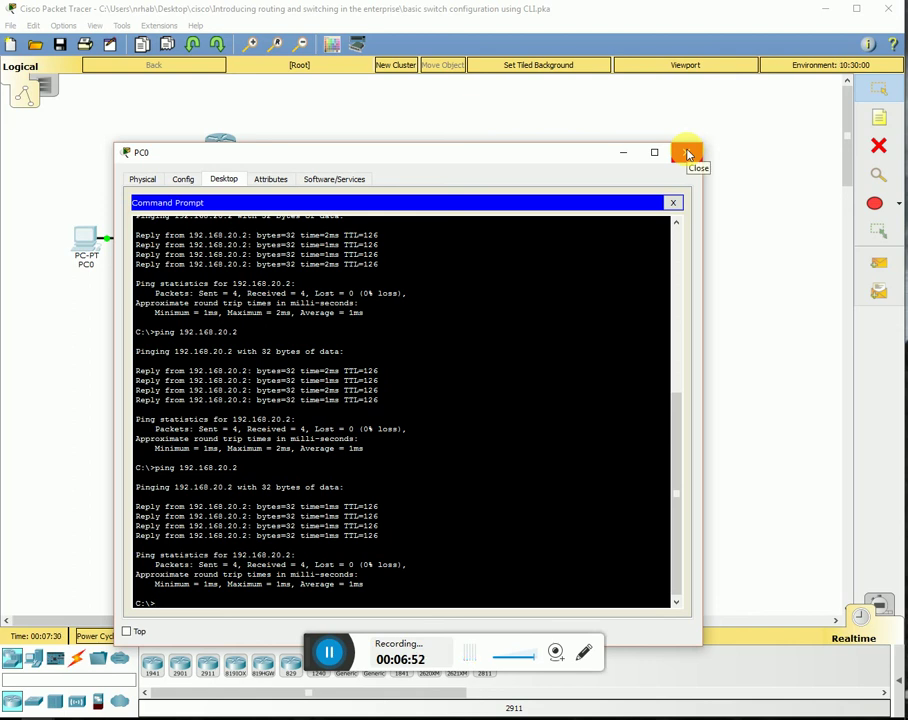
click(688, 153)
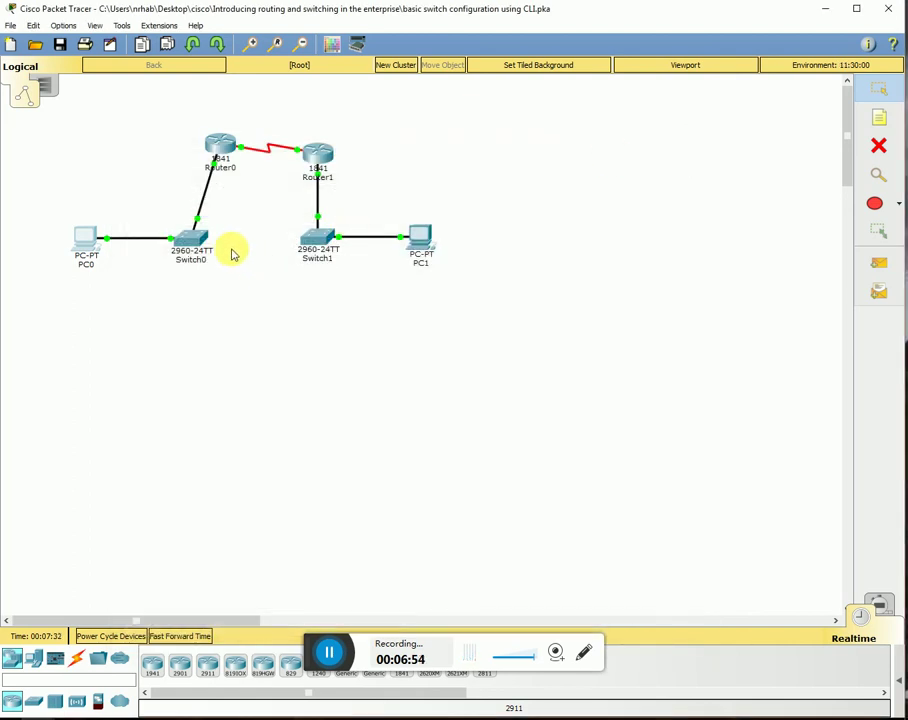
mouse_move(204, 246)
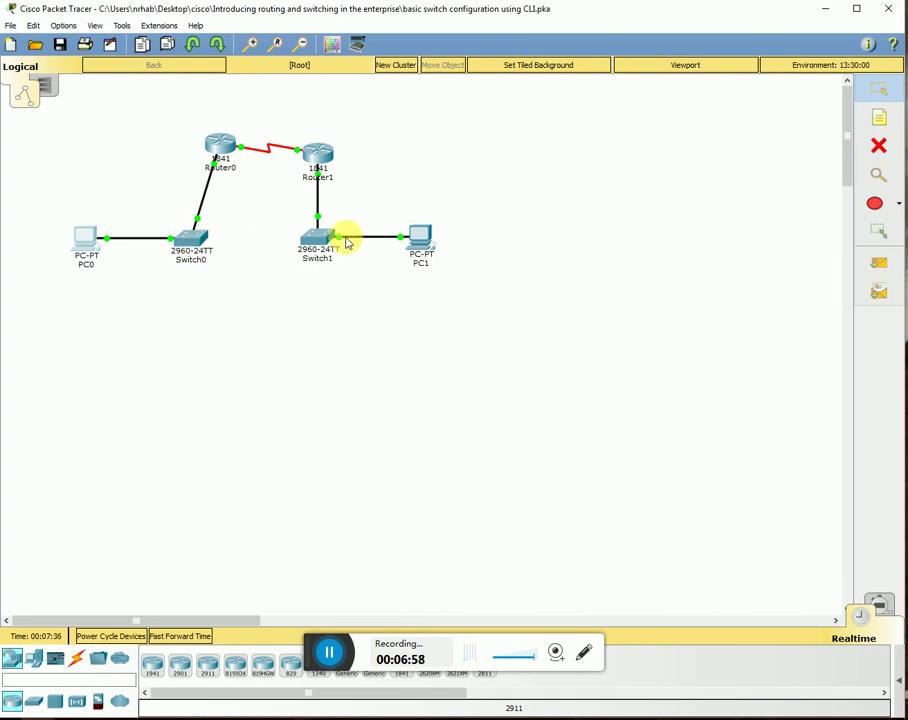
mouse_move(322, 243)
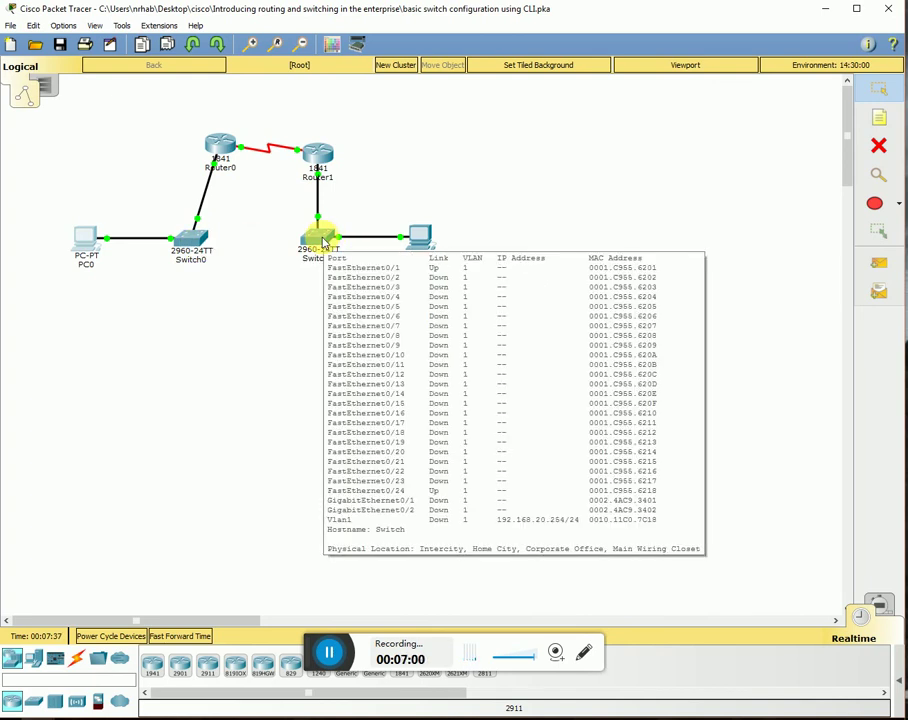